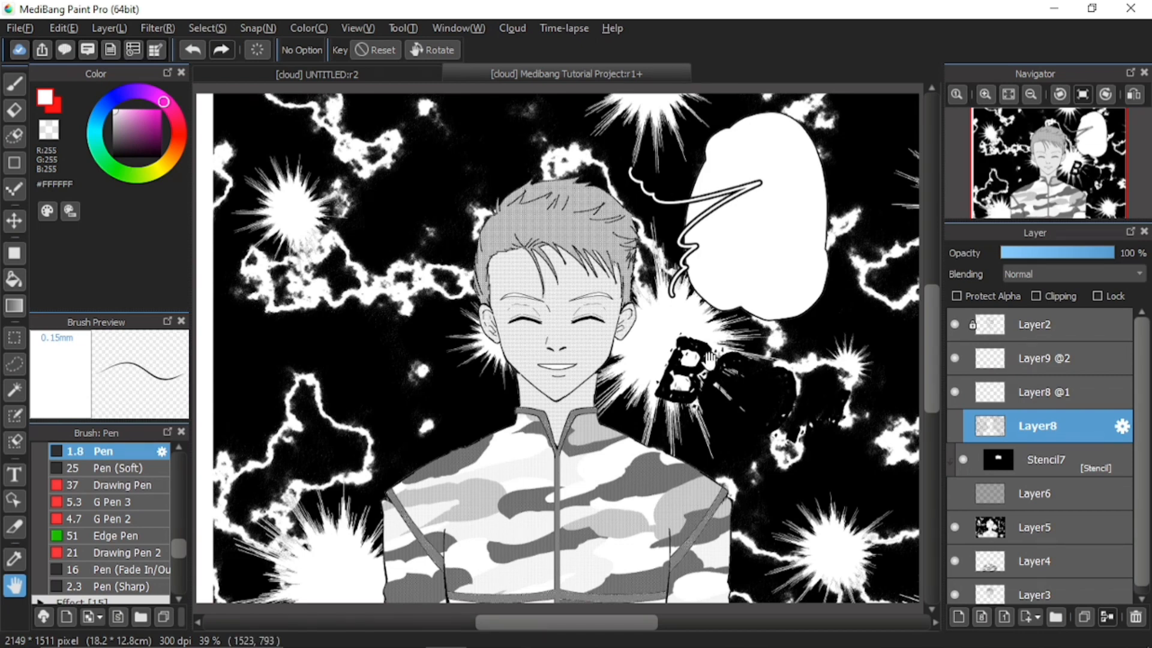
Turn on annotation mode and open the Medibang Tutorial Project's details dialog
{"action": "left_click", "coordinate": [87, 50]}
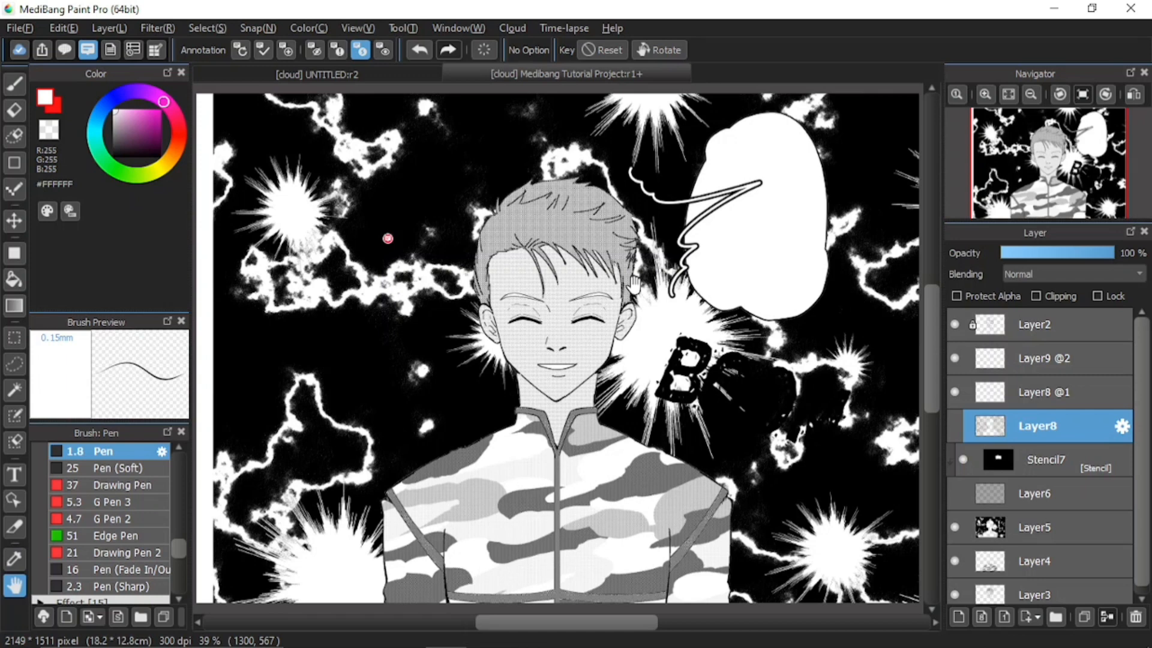
{"action": "left_click", "coordinate": [110, 51]}
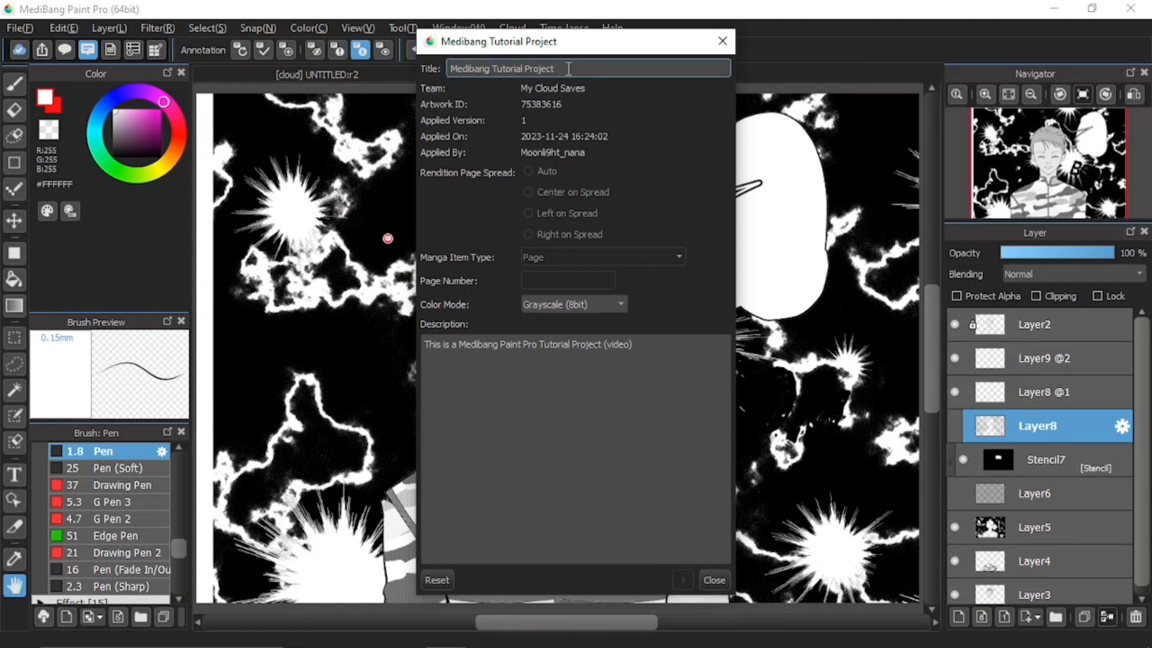
Delete 'Project' from the title so it reads 'Medibang Tutorial'
{"action": "key", "text": "BackSpace"}
{"action": "key", "text": "BackSpace"}
{"action": "key", "text": "BackSpace"}
{"action": "key", "text": "BackSpace"}
{"action": "key", "text": "BackSpace"}
{"action": "key", "text": "BackSpace"}
{"action": "key", "text": "BackSpace"}
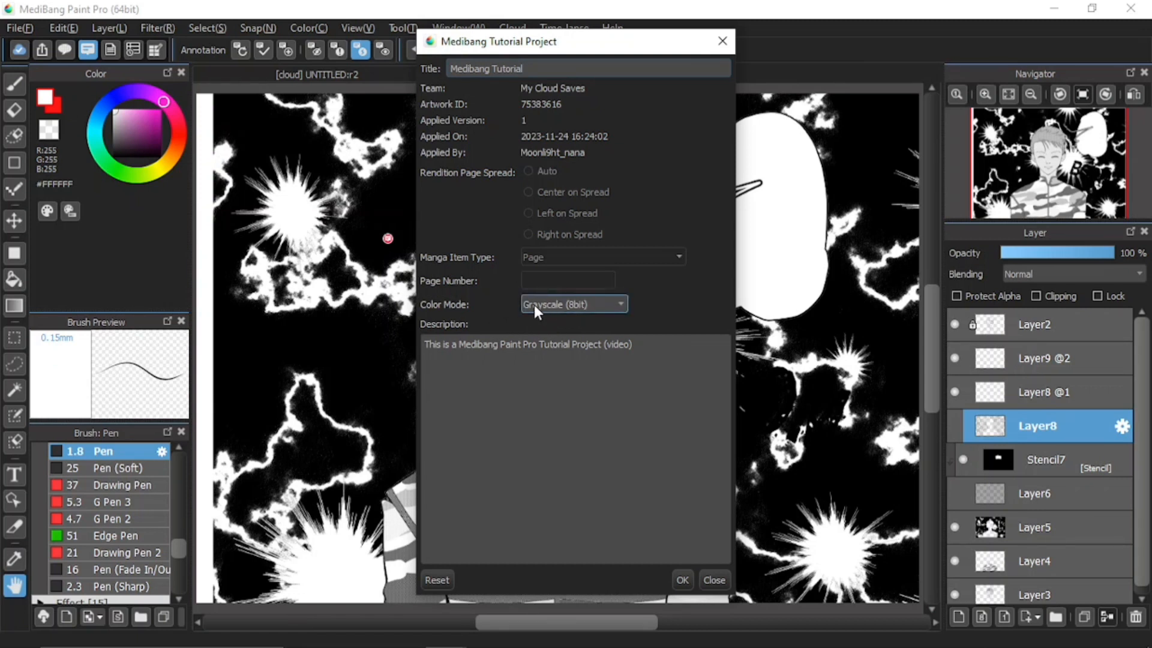
Keep Grayscale (8bit) colour mode and add the description line 'Please like this tutorial video'
{"action": "left_click", "coordinate": [569, 304]}
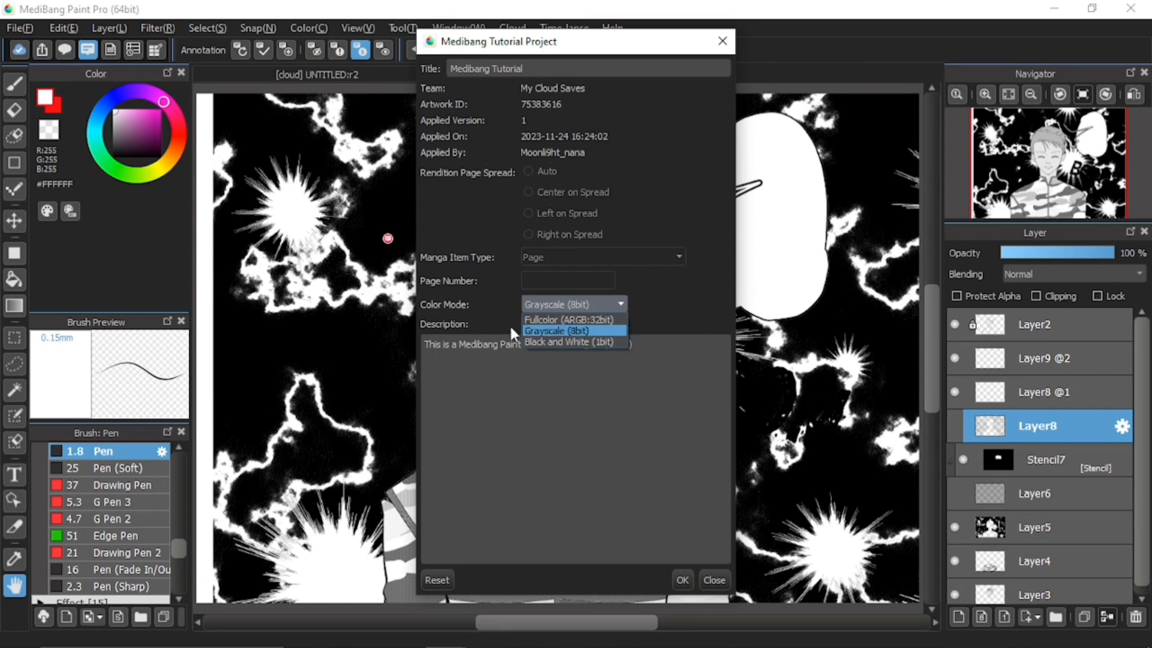
{"action": "left_click", "coordinate": [491, 303]}
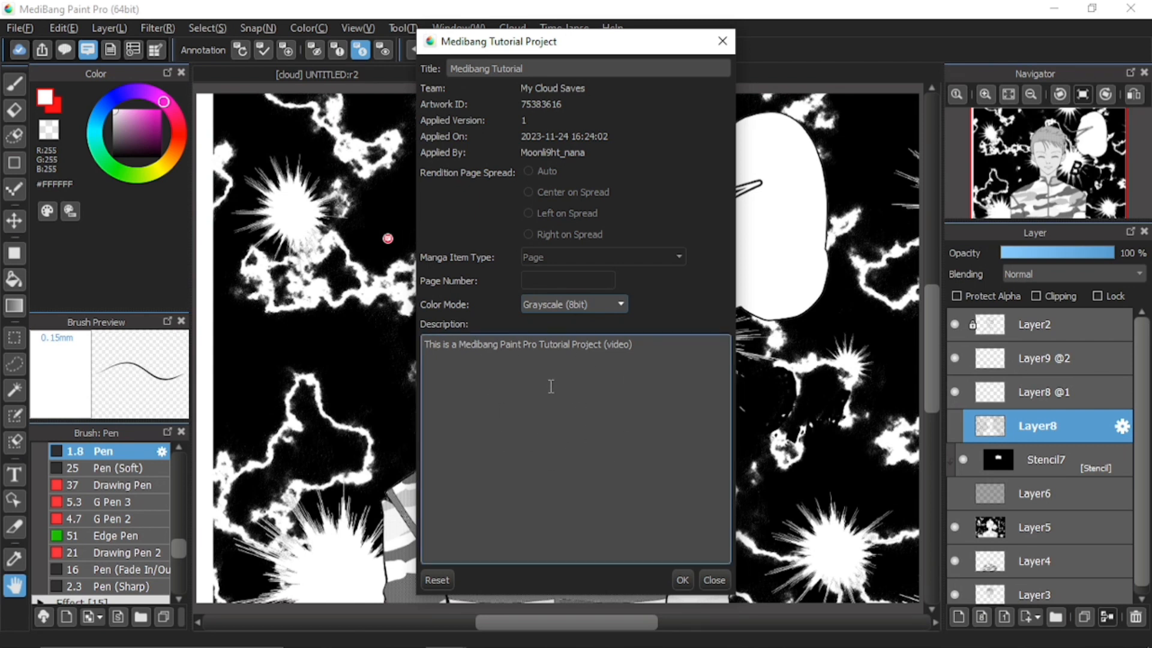
{"action": "left_click", "coordinate": [651, 370]}
{"action": "type", "text": "Please like this tutorial video"}
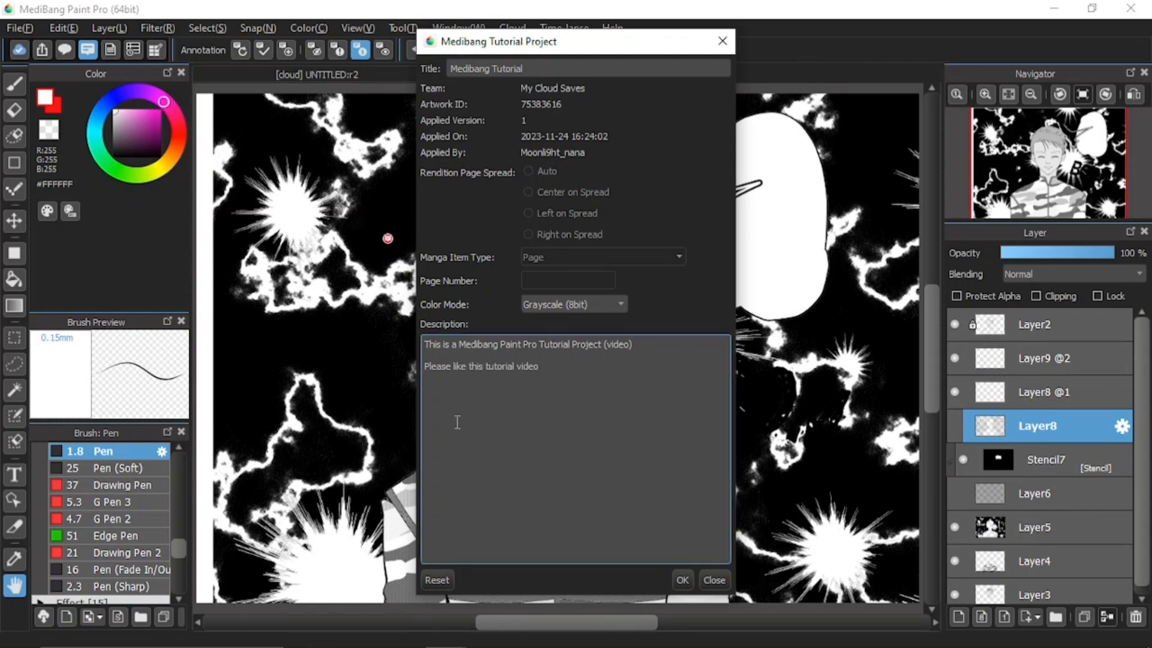
Apply the edited title and description and confirm updating the image's details
{"action": "left_click", "coordinate": [683, 579]}
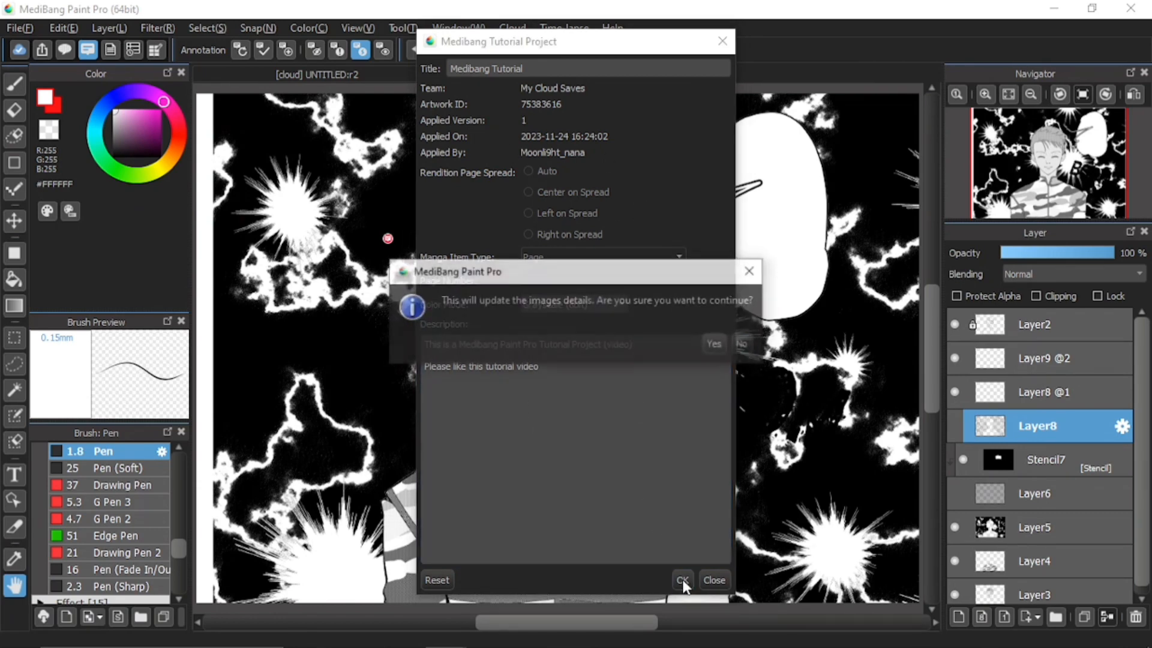
{"action": "left_click", "coordinate": [714, 344]}
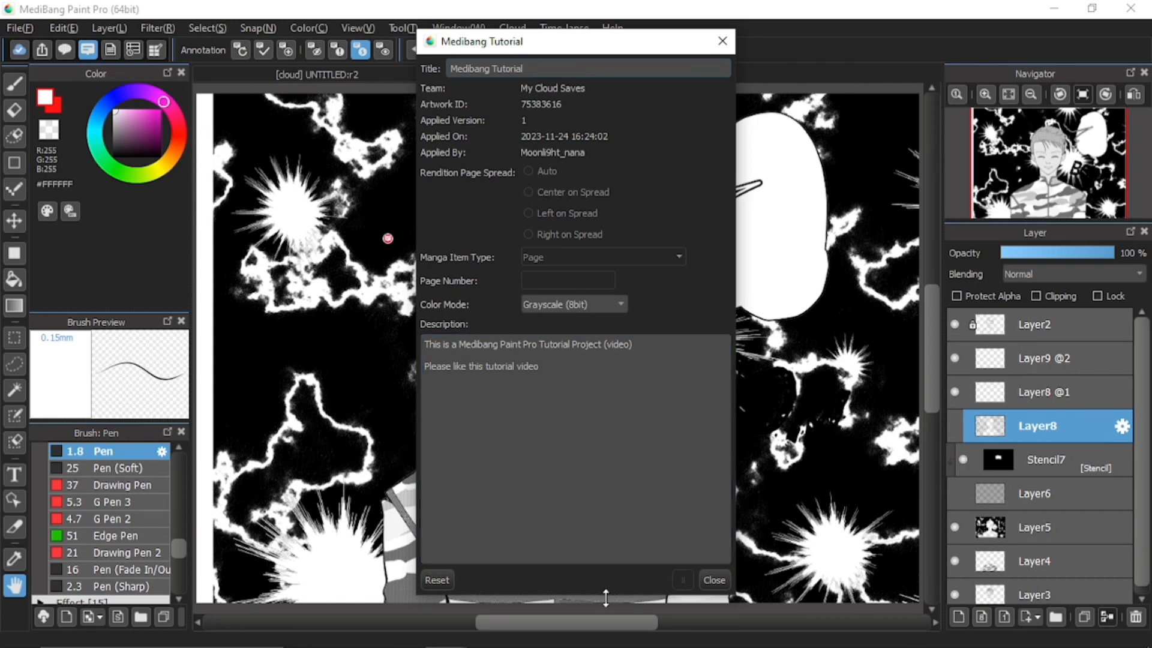
Close the project details and view the version list showing only Ver.1
{"action": "left_click", "coordinate": [723, 574]}
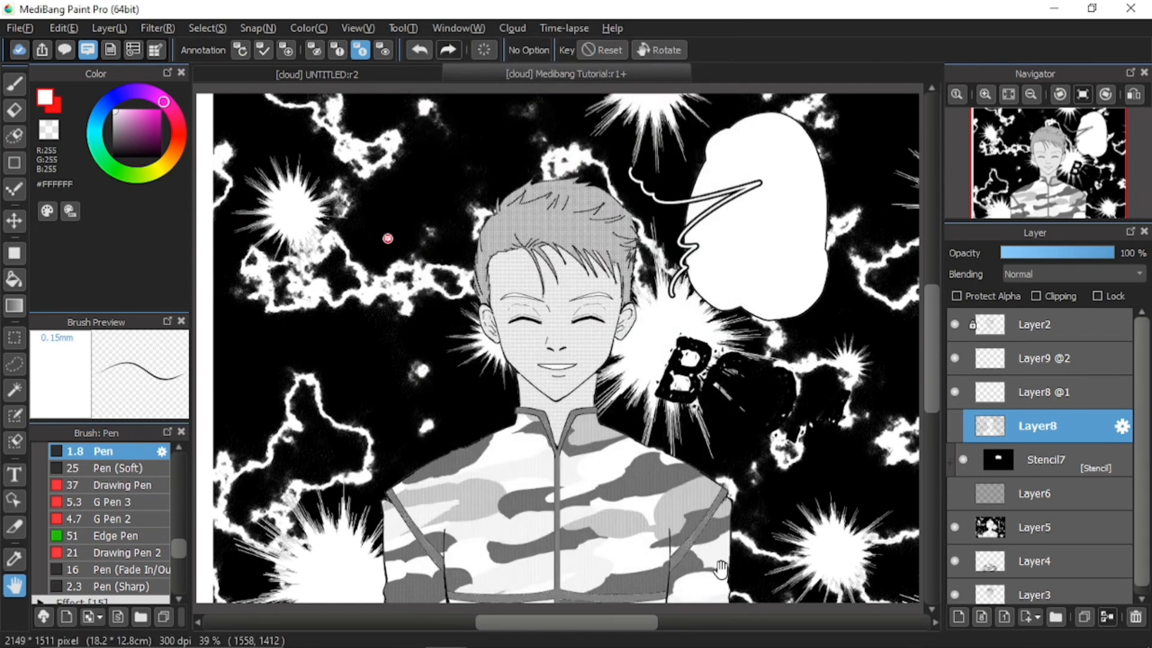
{"action": "left_click", "coordinate": [133, 50]}
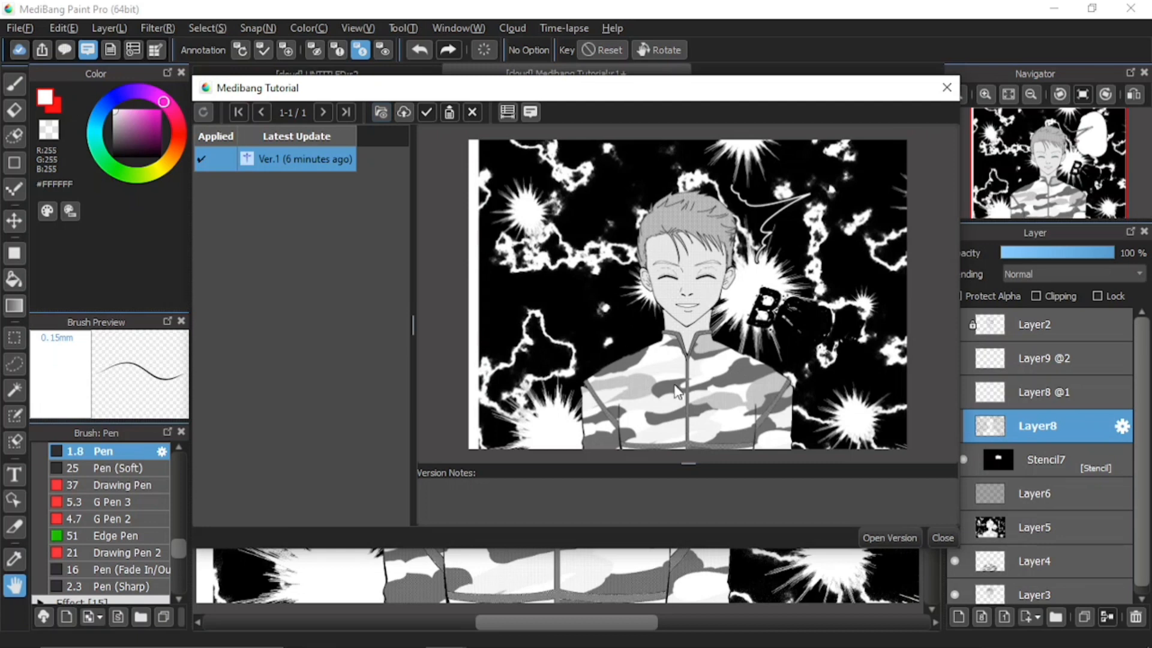
{"action": "left_click", "coordinate": [622, 523]}
Close the version list and open the canvas annotation requesting a happier background
{"action": "mouse_move", "coordinate": [266, 172]}
{"action": "left_click", "coordinate": [941, 532]}
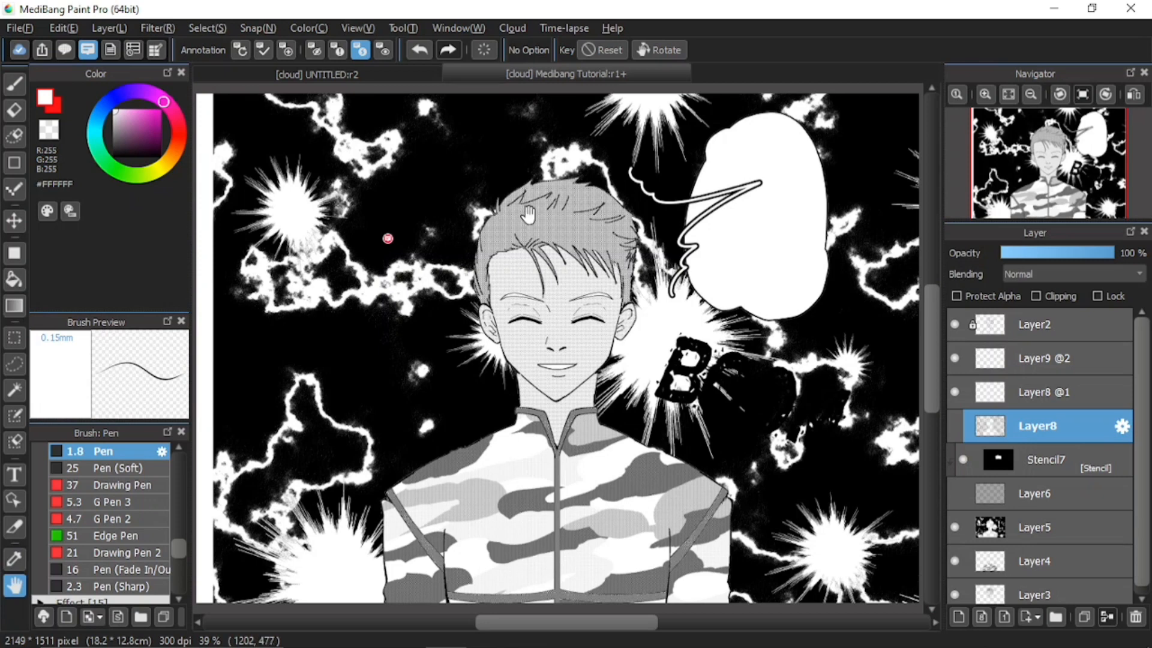
{"action": "left_click", "coordinate": [387, 238]}
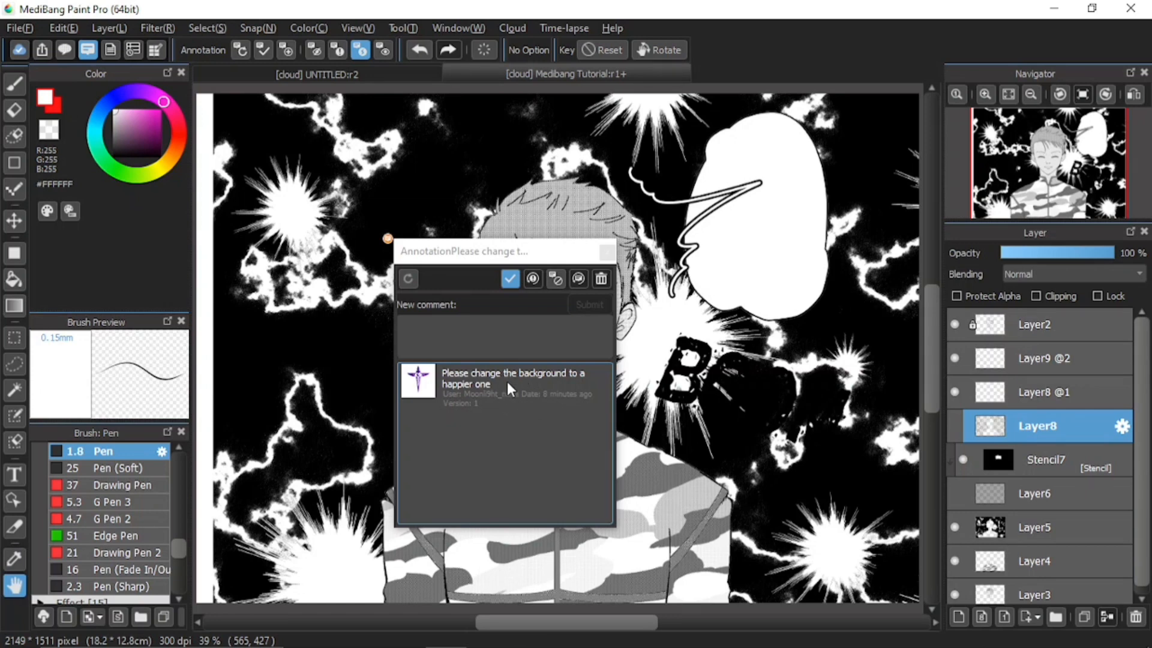
Resolve the background note, show Layer8 for the BOOM lettering and hide the Layer5 storm background
{"action": "left_click", "coordinate": [510, 279]}
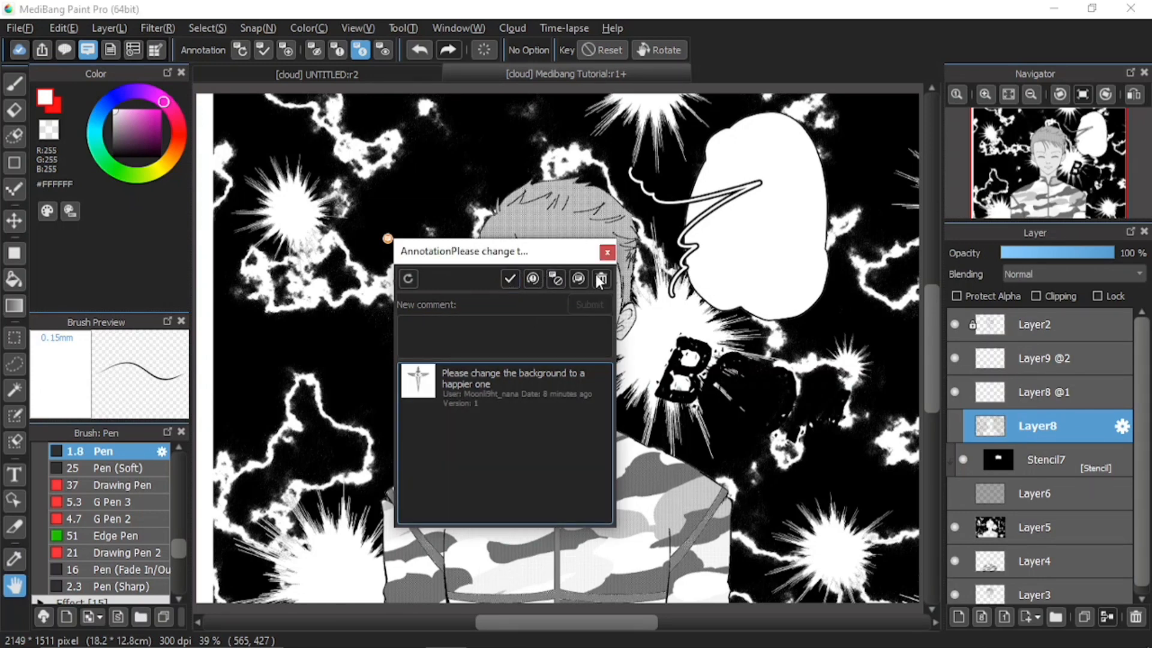
{"action": "left_click", "coordinate": [607, 254]}
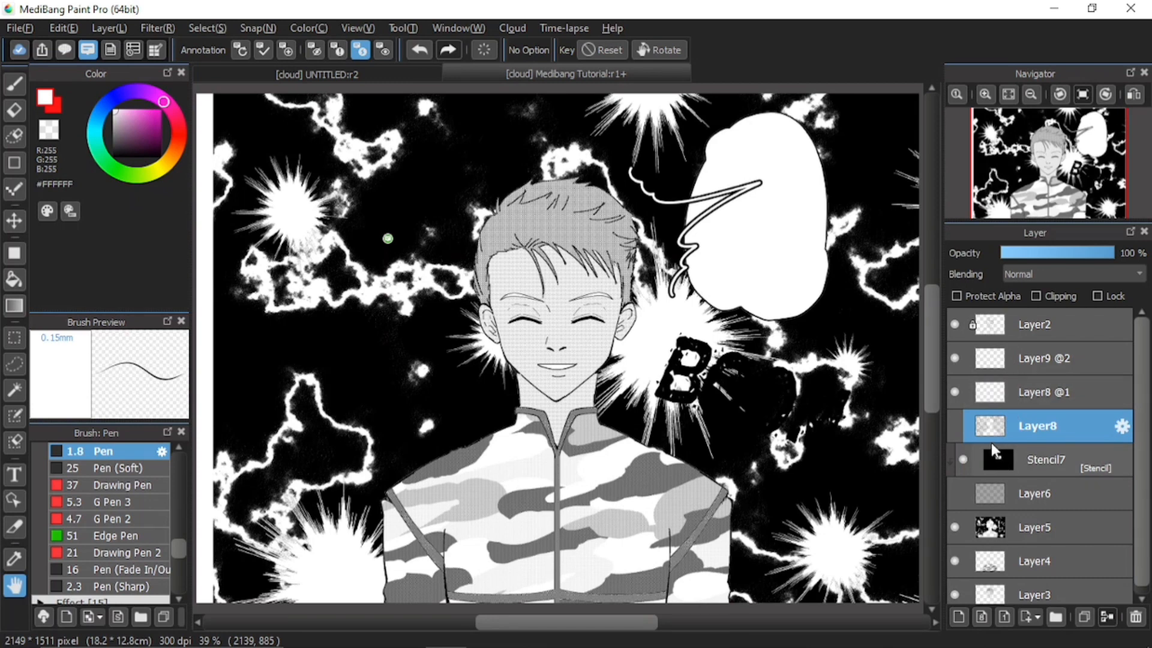
{"action": "left_click", "coordinate": [954, 426]}
{"action": "left_click", "coordinate": [955, 525]}
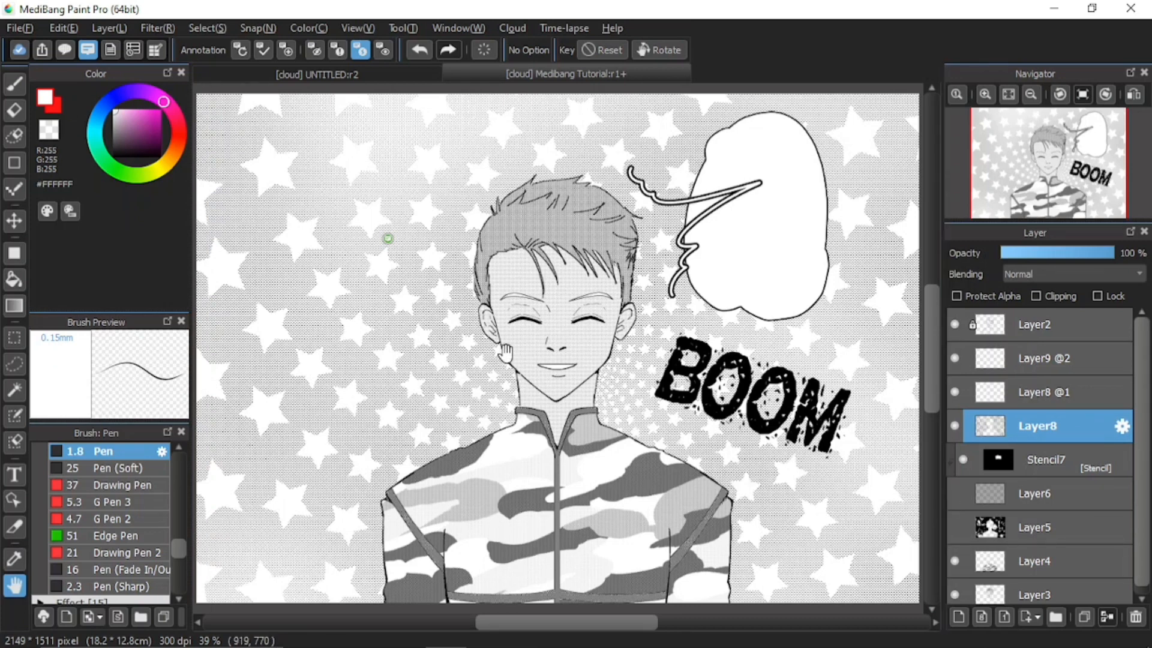
Save the page to the cloud as Ver.2 and view the version history
{"action": "key", "text": "ctrl+s"}
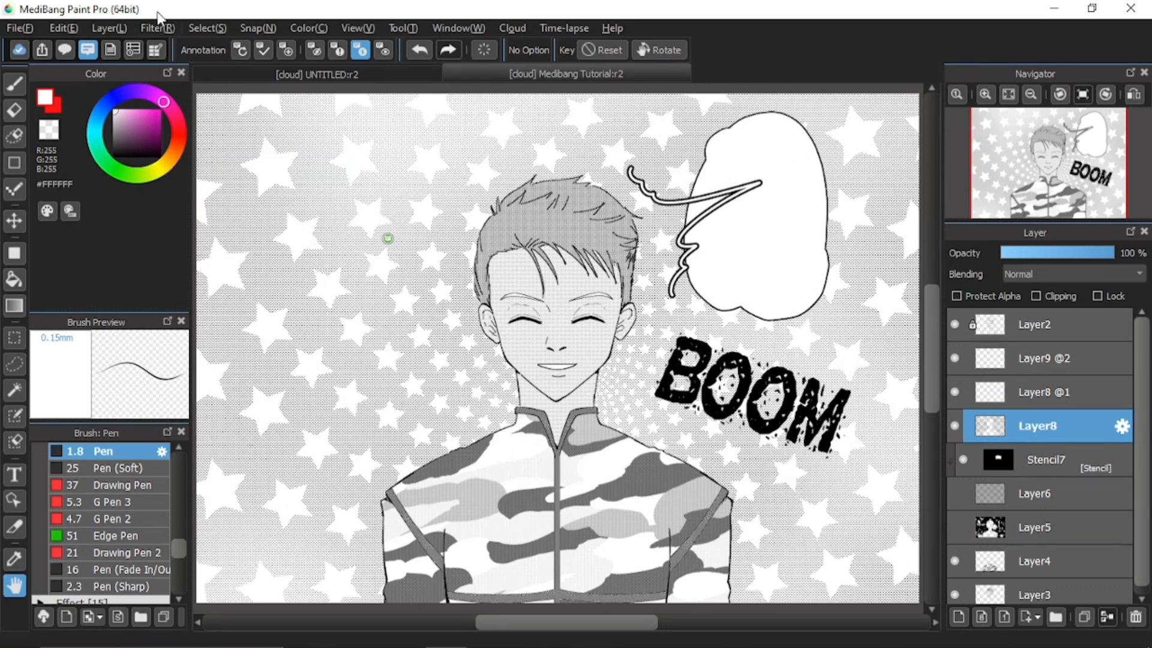
{"action": "left_click", "coordinate": [135, 48]}
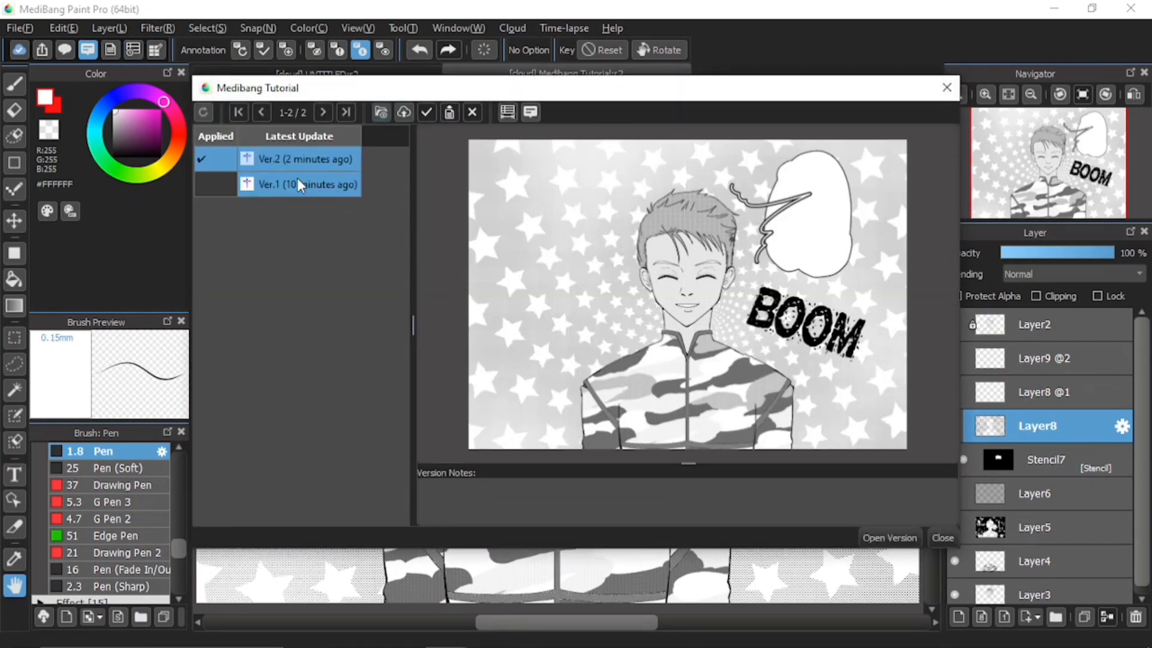
Preview Ver.1 and Ver.2 back and forth, then close the version history window
{"action": "mouse_move", "coordinate": [270, 171]}
{"action": "left_click", "coordinate": [318, 185]}
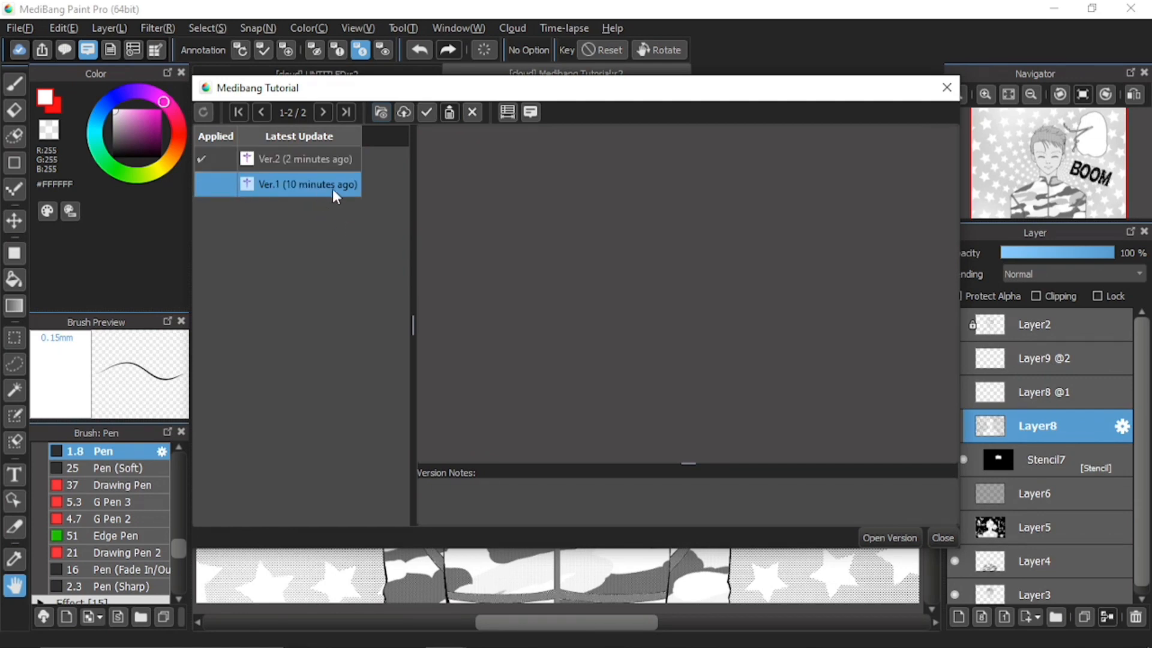
{"action": "mouse_move", "coordinate": [301, 185]}
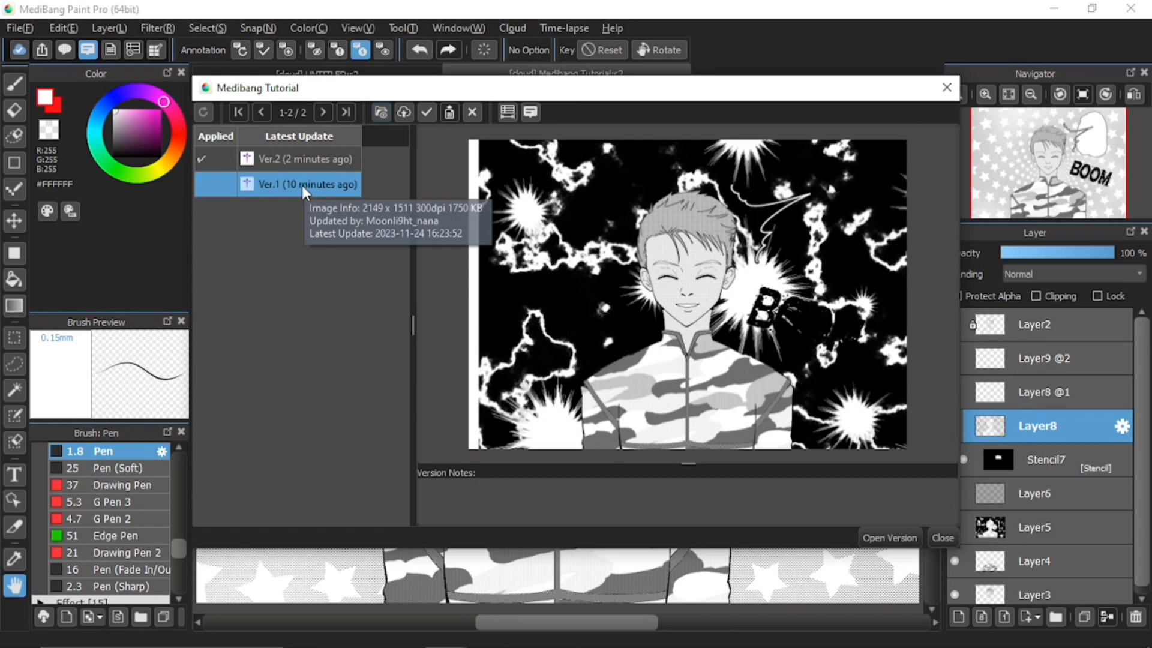
{"action": "left_click", "coordinate": [314, 158]}
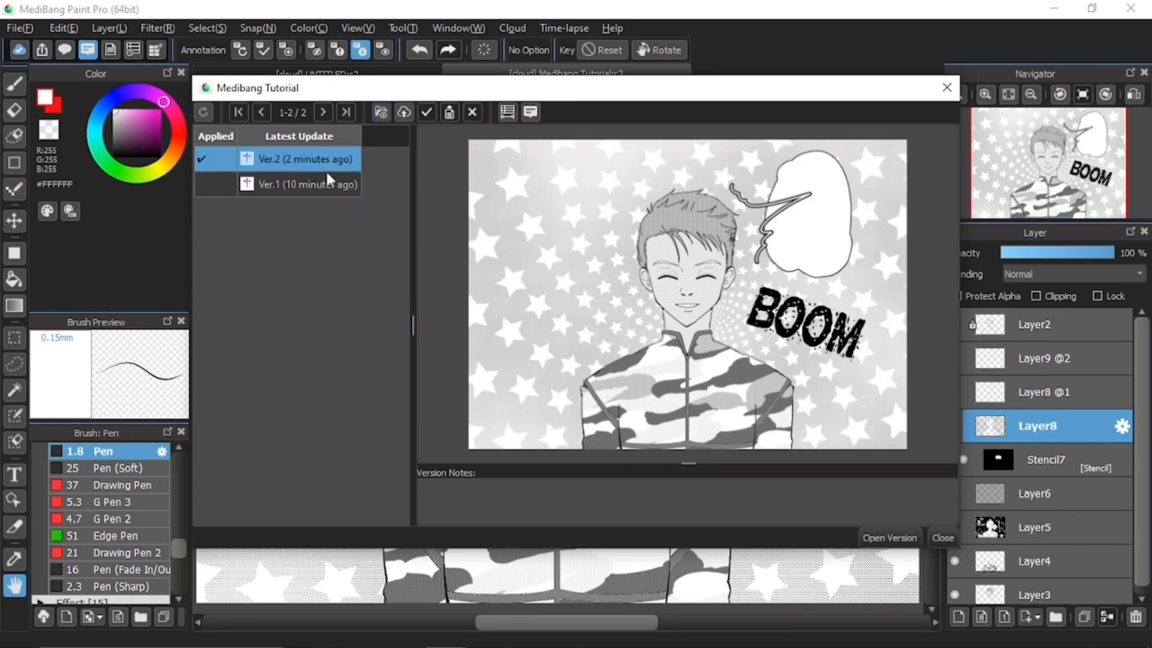
{"action": "left_click", "coordinate": [331, 186]}
{"action": "mouse_move", "coordinate": [332, 162]}
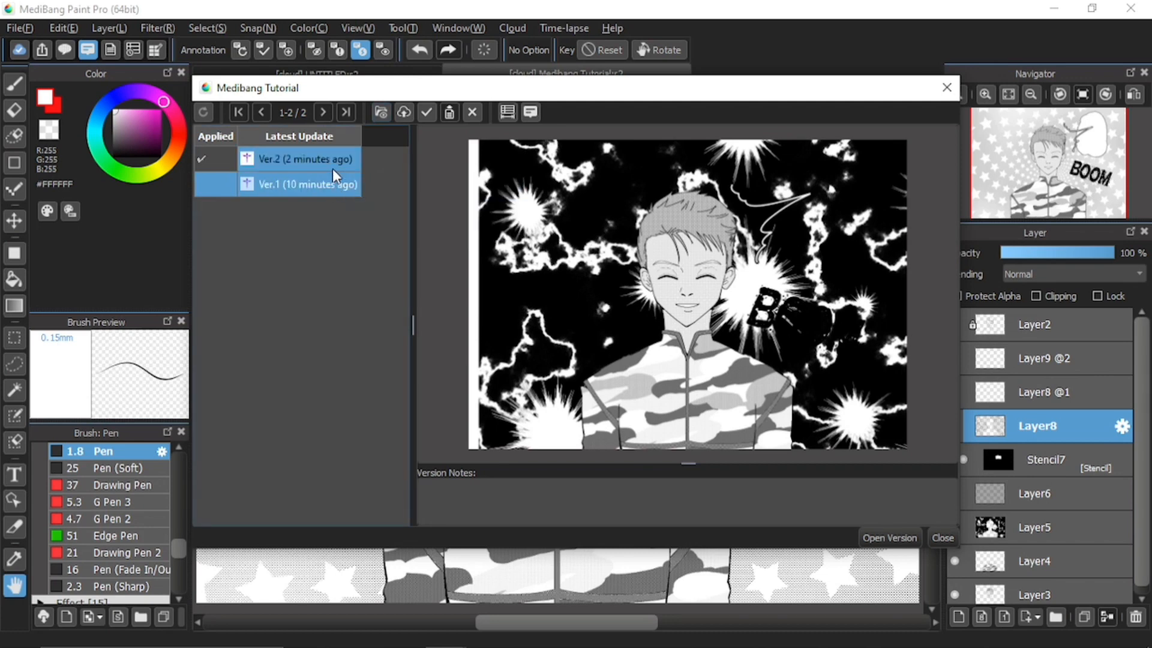
{"action": "left_click", "coordinate": [333, 171]}
{"action": "left_click", "coordinate": [330, 193]}
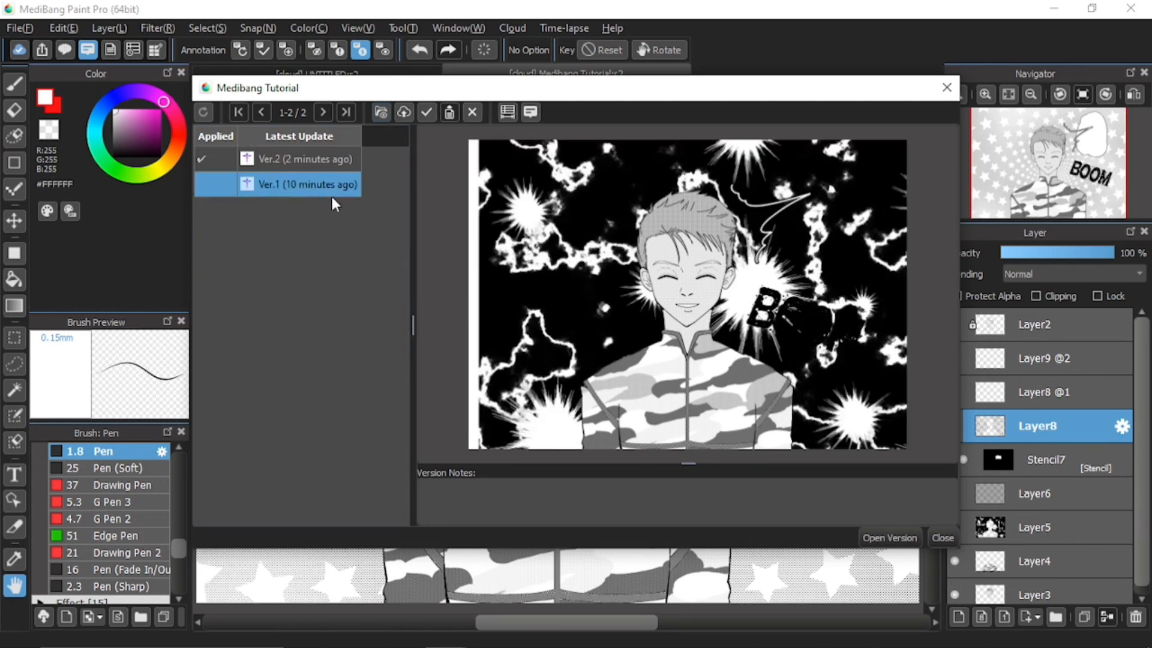
{"action": "left_click", "coordinate": [944, 539]}
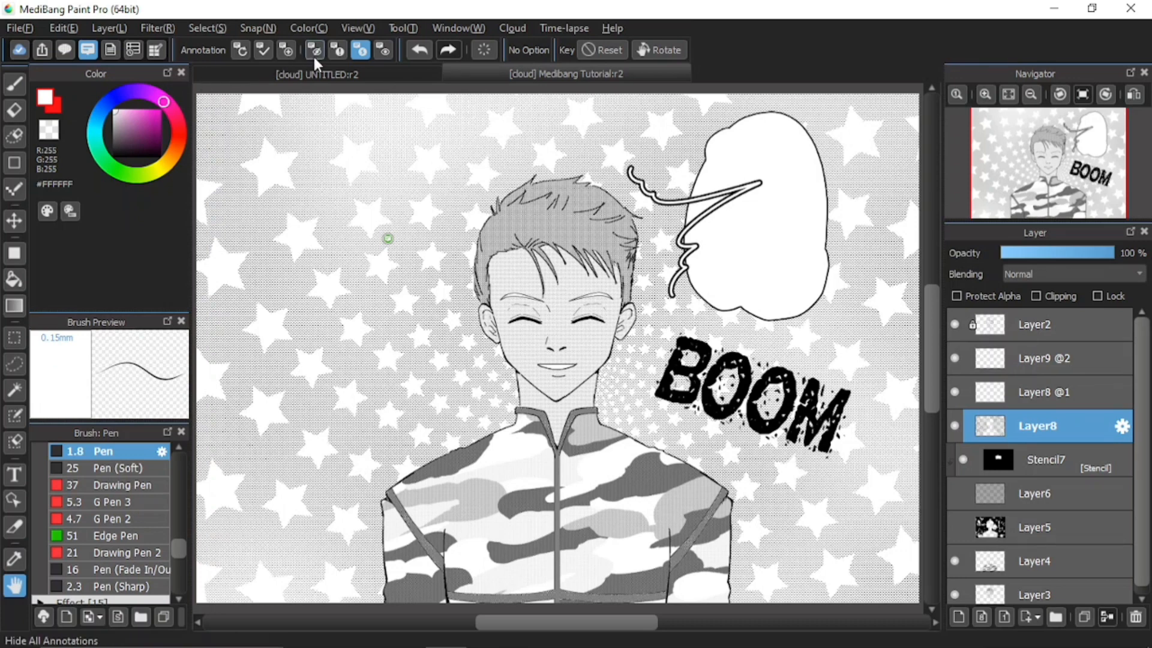
Pin the annotation 'Please remove the item material' at the speech bubble's lower right
{"action": "left_click", "coordinate": [286, 49]}
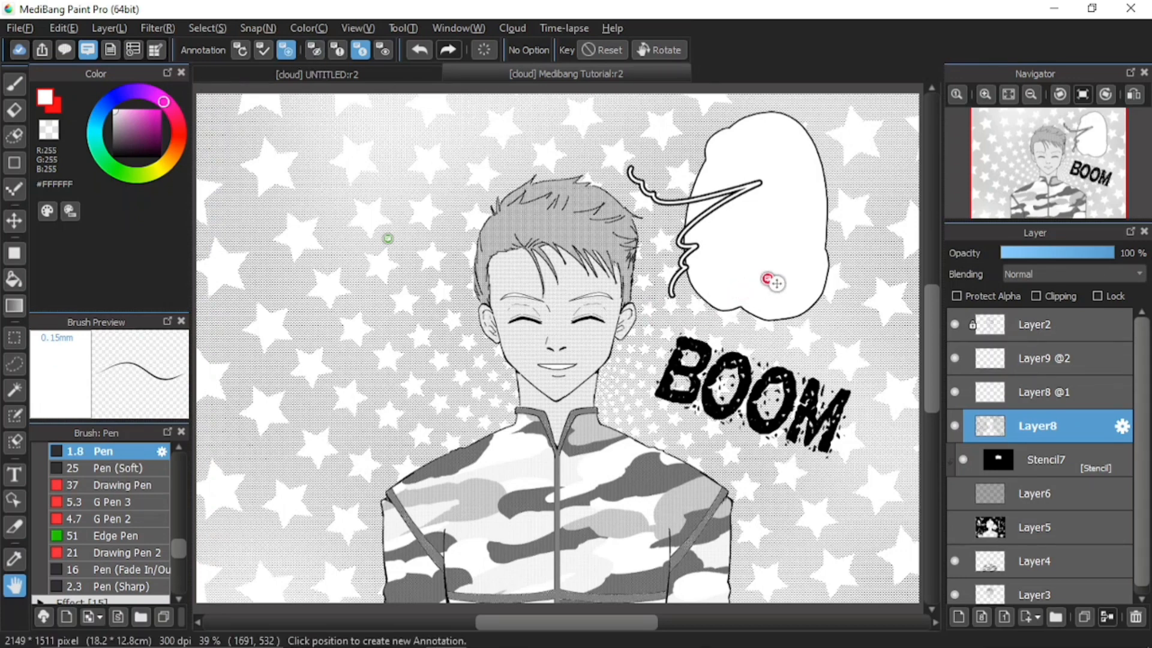
{"action": "left_click", "coordinate": [770, 274]}
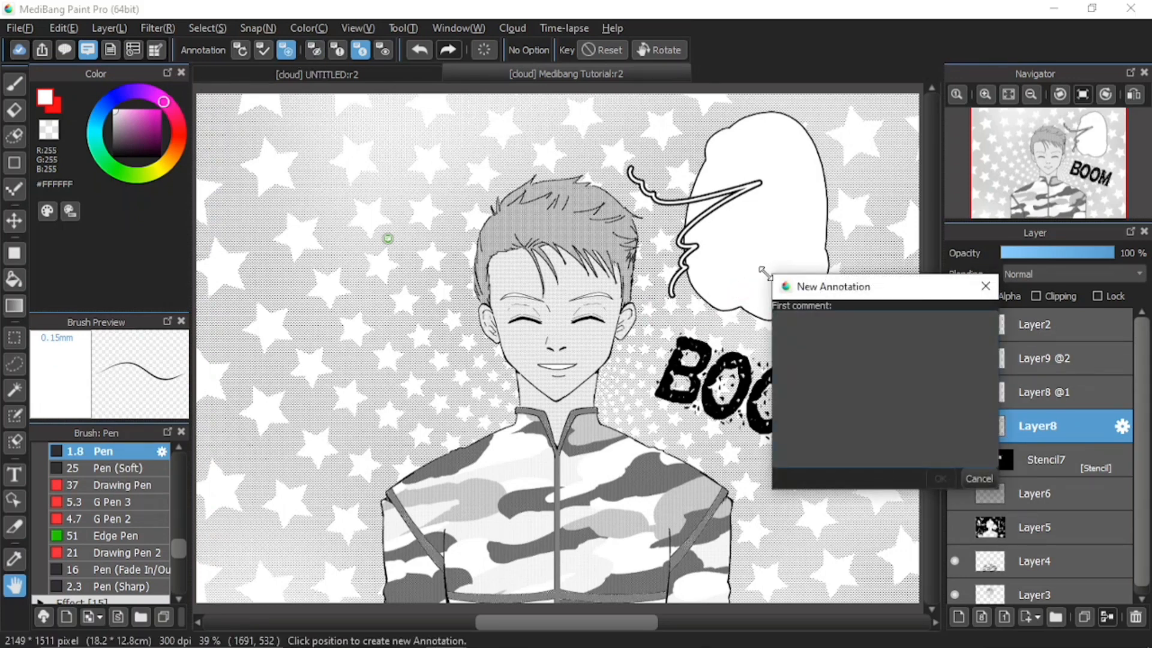
{"action": "type", "text": "Ple"}
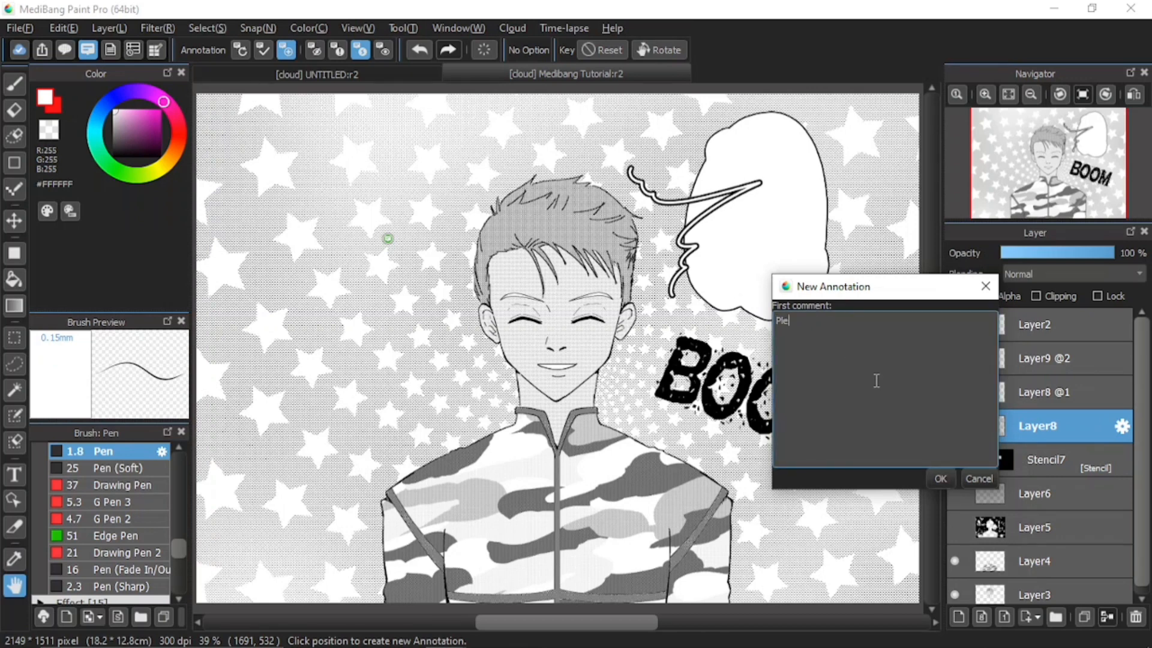
{"action": "type", "text": "ase remove the item materials"}
{"action": "left_click", "coordinate": [941, 478]}
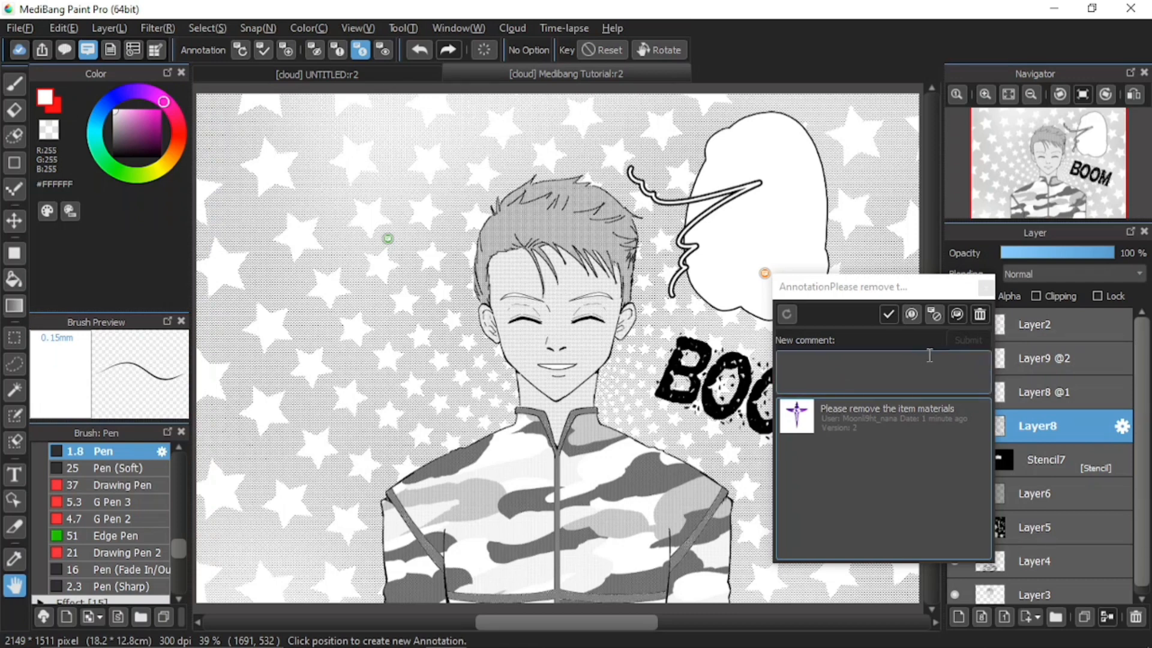
{"action": "left_click", "coordinate": [985, 288]}
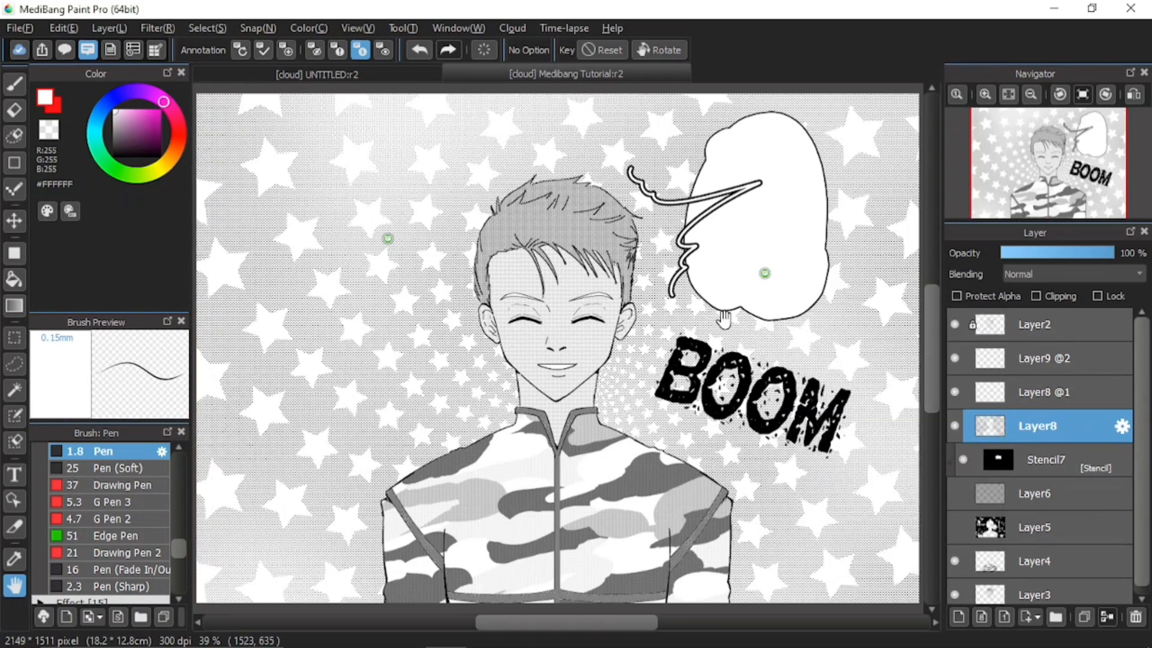
Hide Layer9 @2 and Layer8 @1, save to the cloud as Ver.3, and view version history
{"action": "left_click", "coordinate": [954, 358]}
{"action": "left_click", "coordinate": [955, 391]}
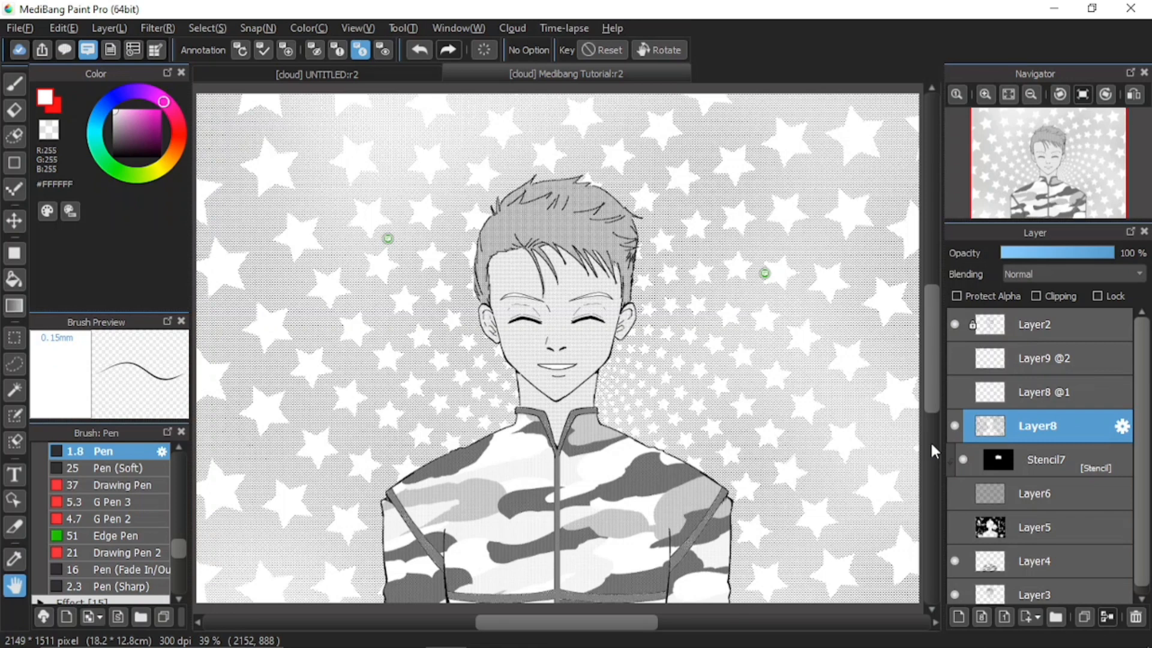
{"action": "key", "text": "ctrl+s"}
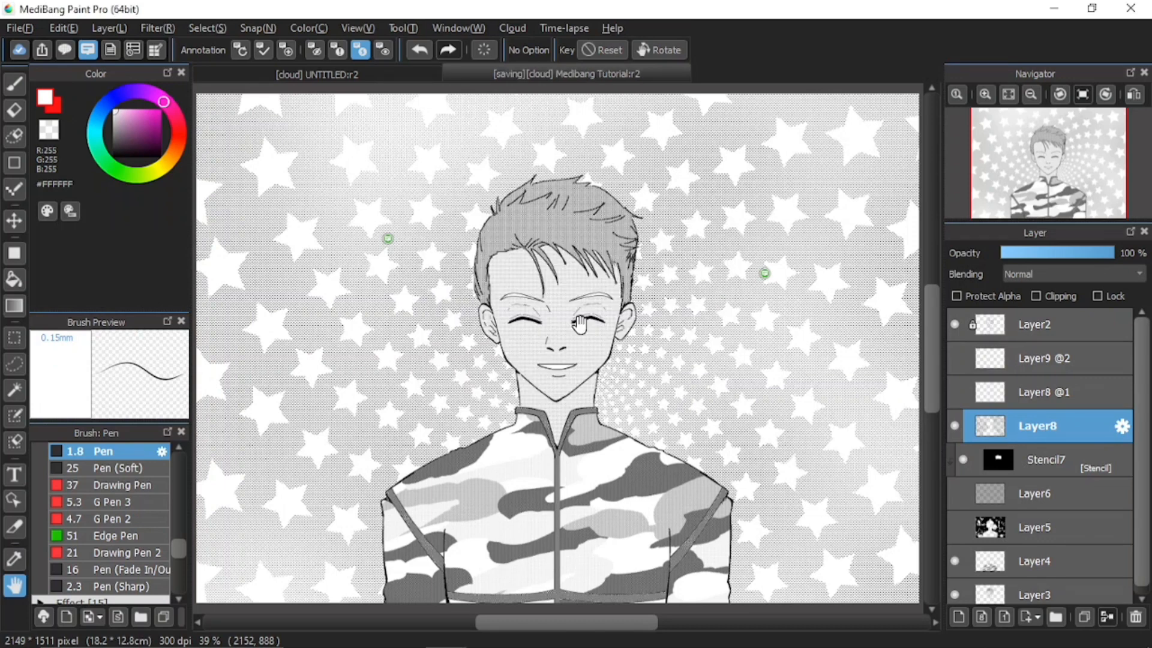
{"action": "left_click", "coordinate": [132, 50]}
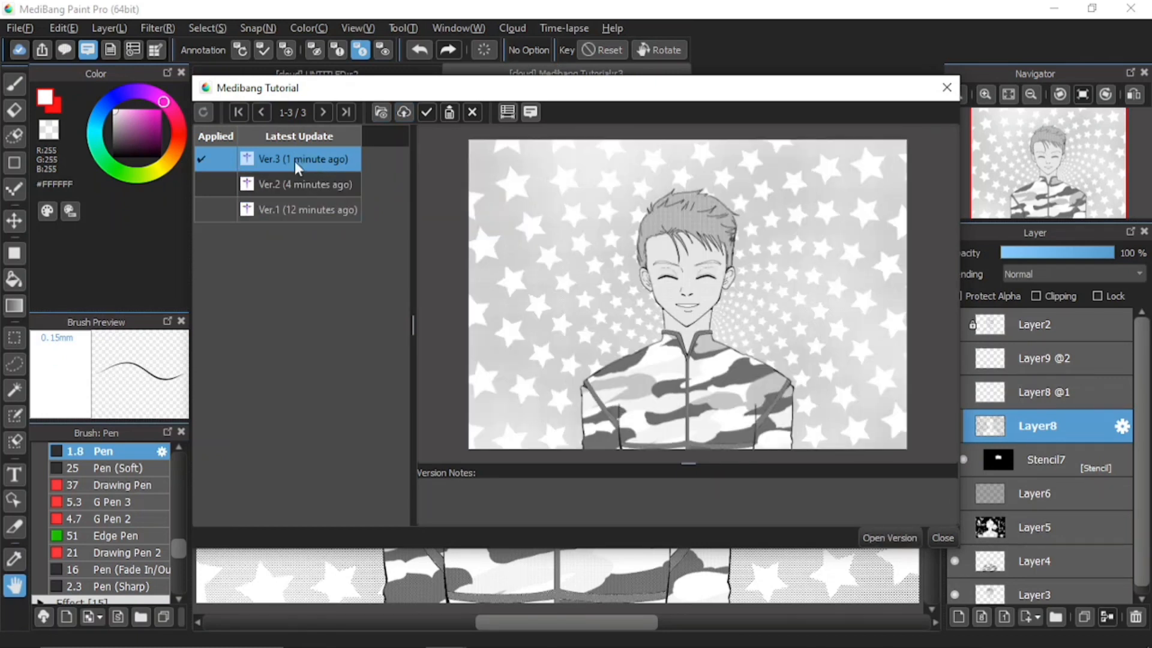
Preview Ver.1, Ver.2 and Ver.3 in turn, ending back on Ver.1
{"action": "left_click", "coordinate": [294, 211]}
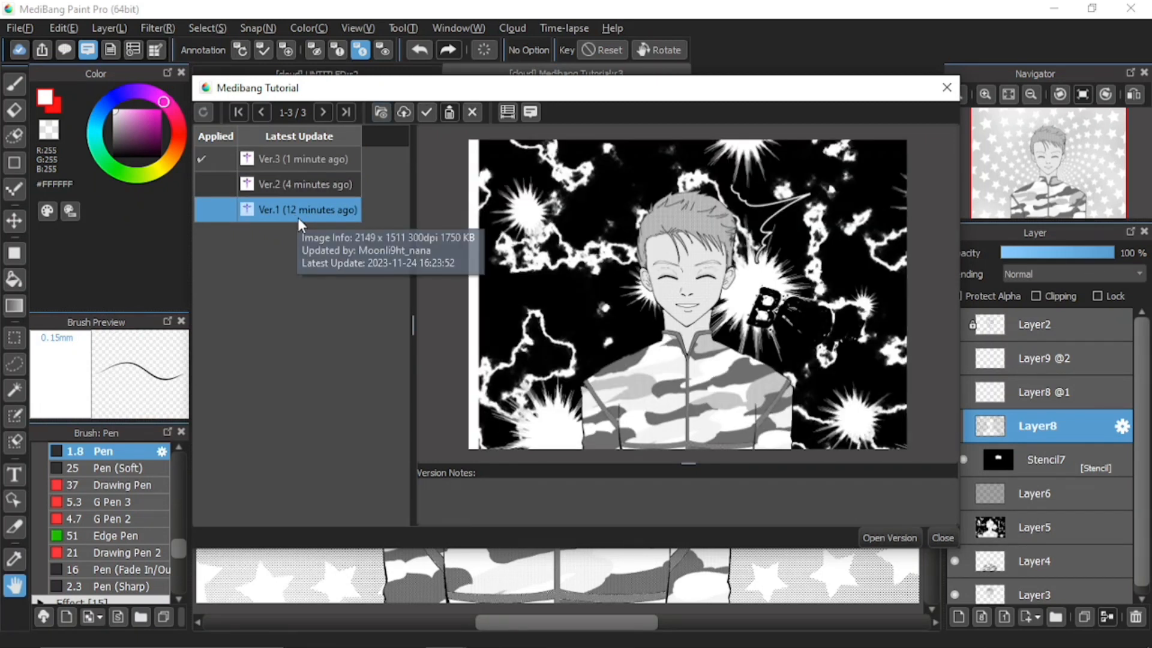
{"action": "left_click", "coordinate": [300, 189]}
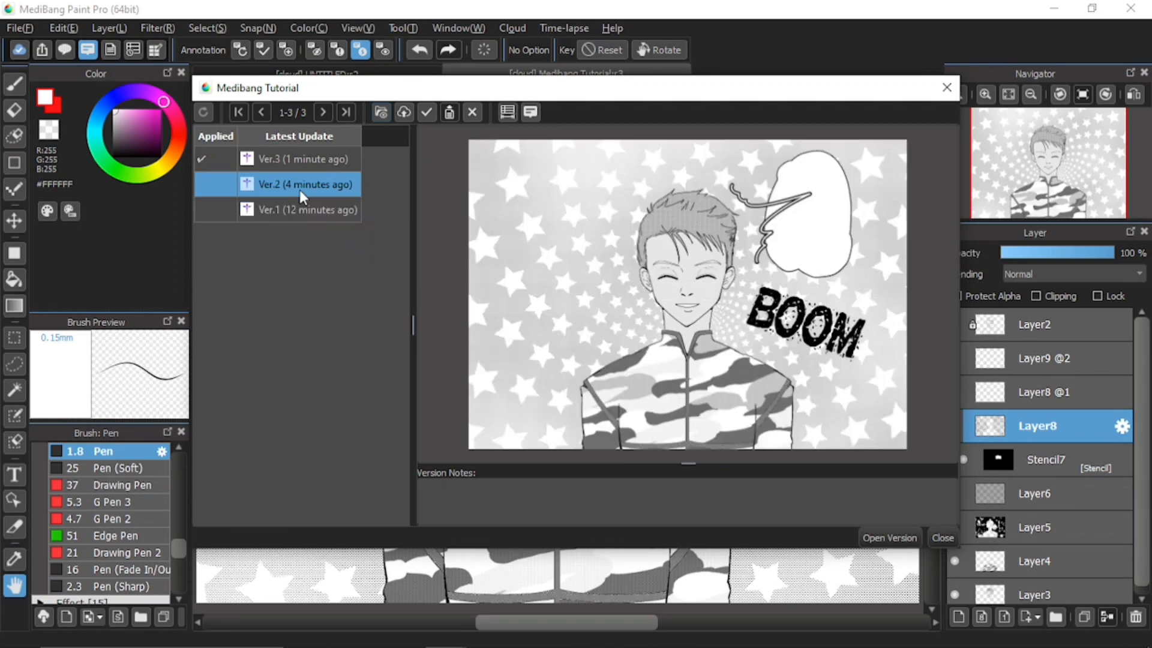
{"action": "left_click", "coordinate": [304, 154]}
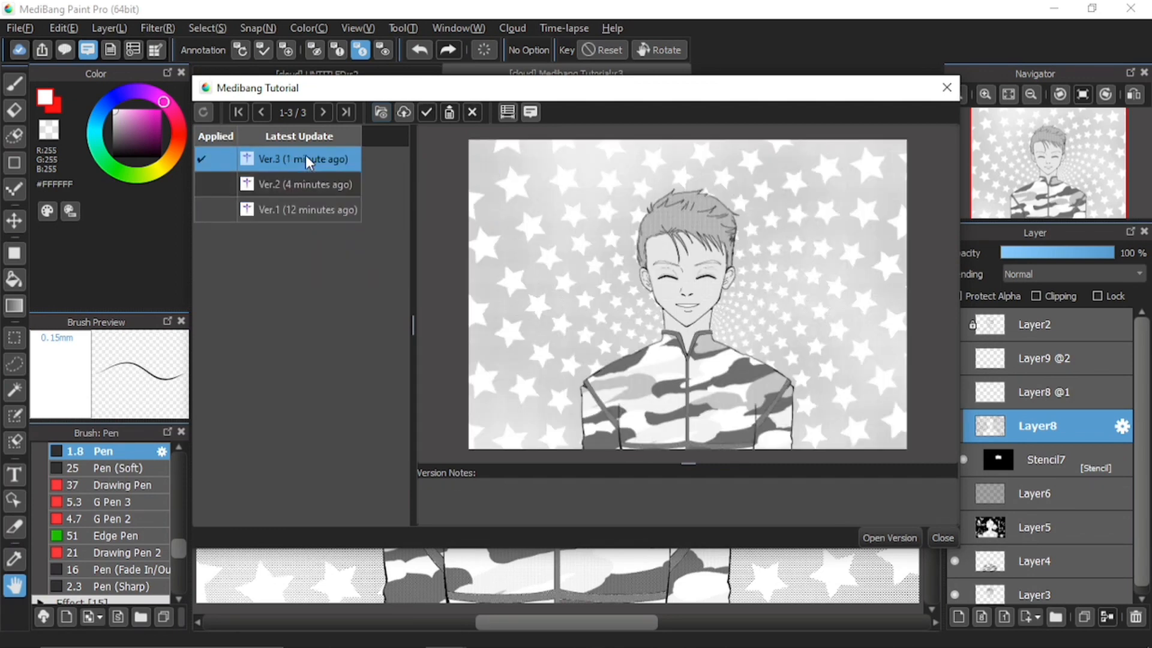
{"action": "left_click", "coordinate": [318, 211]}
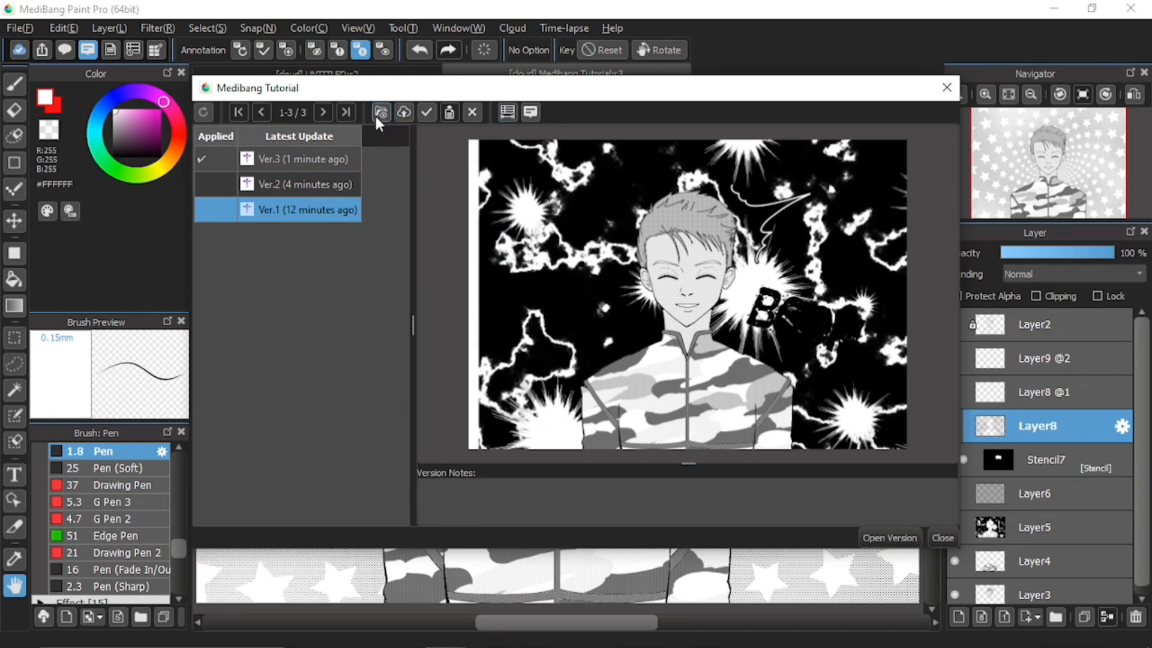
Refresh the version list, view Ver.1 as a reference image, then close the reference
{"action": "left_click", "coordinate": [203, 113]}
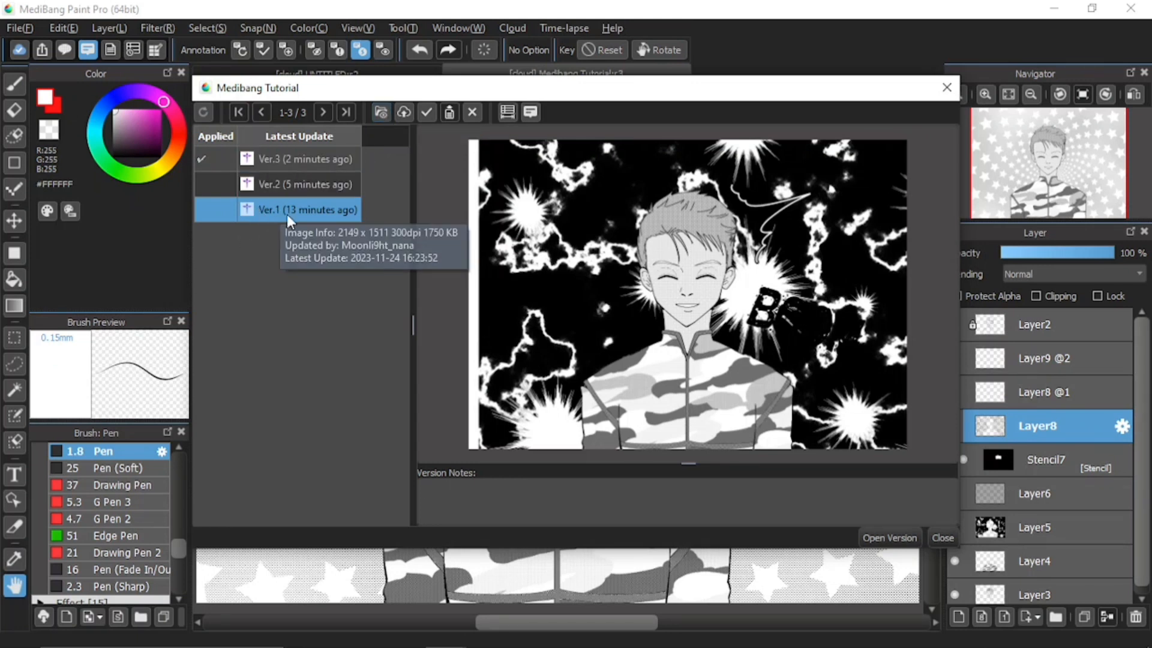
{"action": "left_click", "coordinate": [381, 112]}
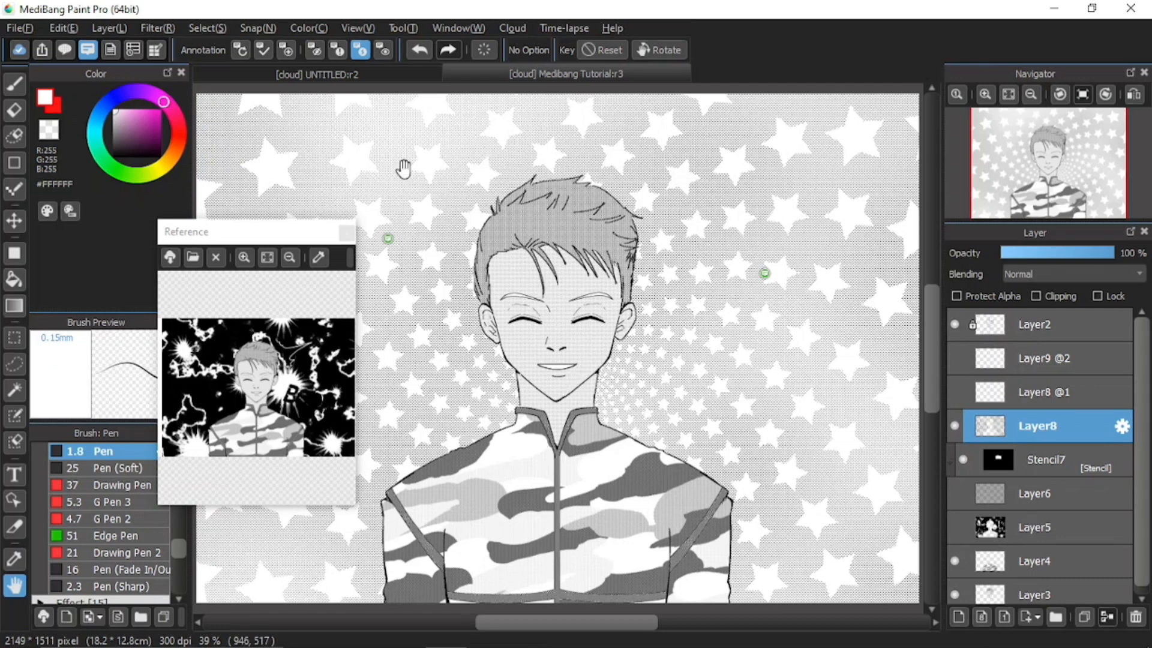
{"action": "left_click", "coordinate": [346, 232]}
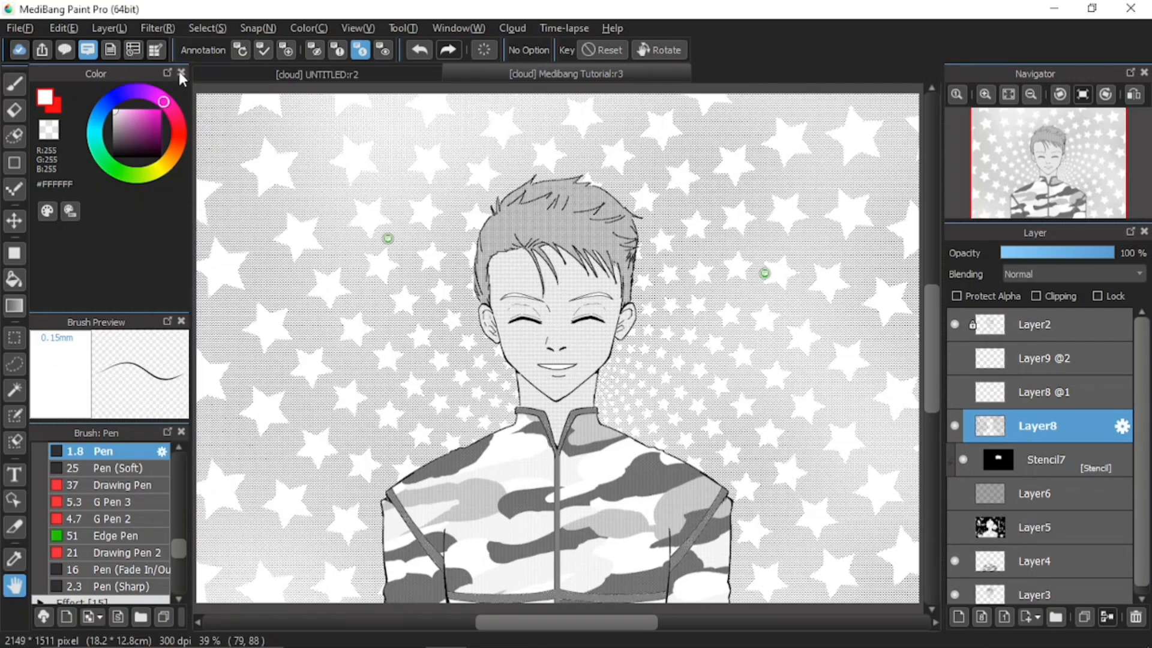
Import the local .mdp file as new version Ver.4 of the cloud project
{"action": "left_click", "coordinate": [133, 50]}
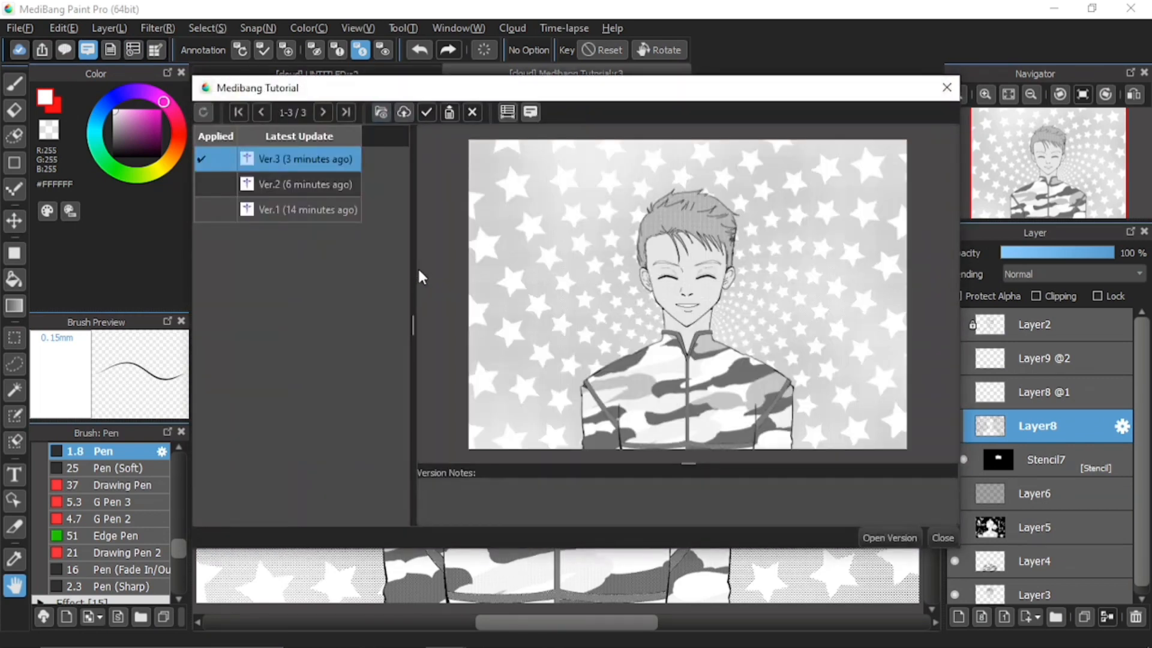
{"action": "left_click", "coordinate": [398, 113]}
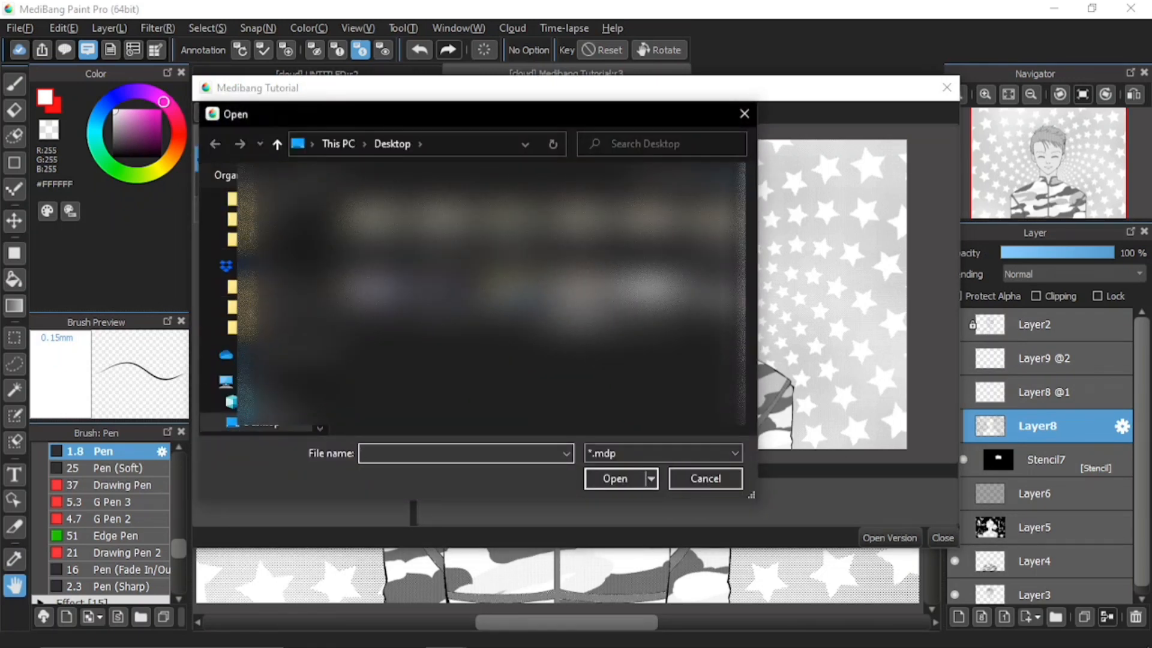
{"action": "double_click", "coordinate": [709, 301]}
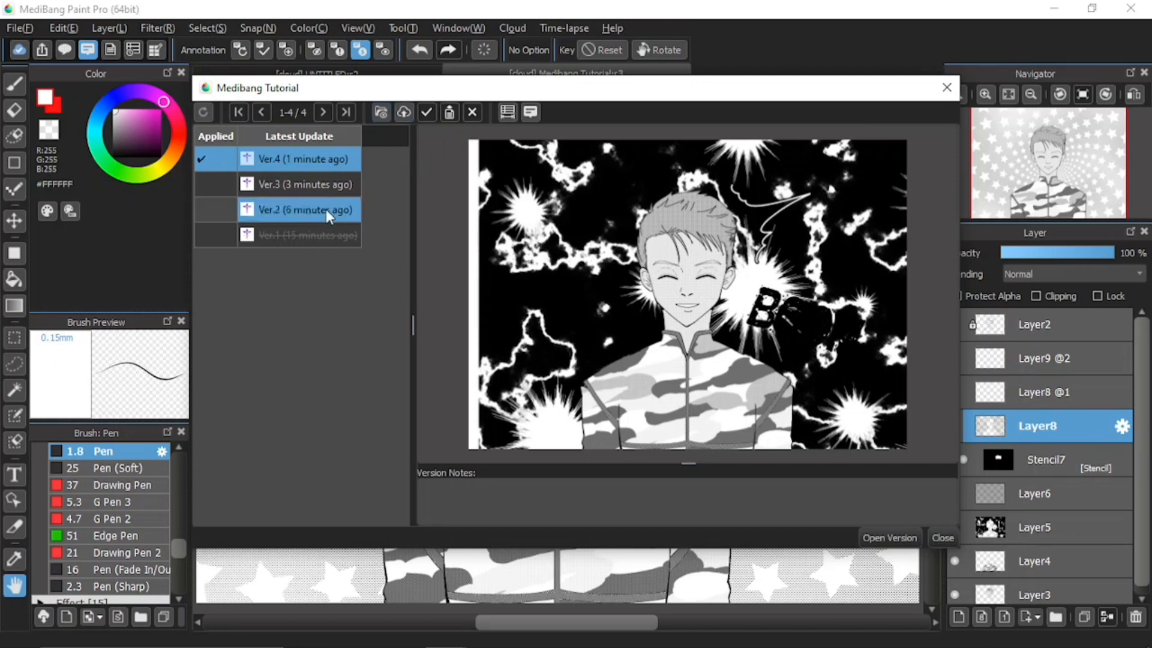
Apply Ver.3 as the project's current version, then preview Ver.4
{"action": "left_click", "coordinate": [296, 182]}
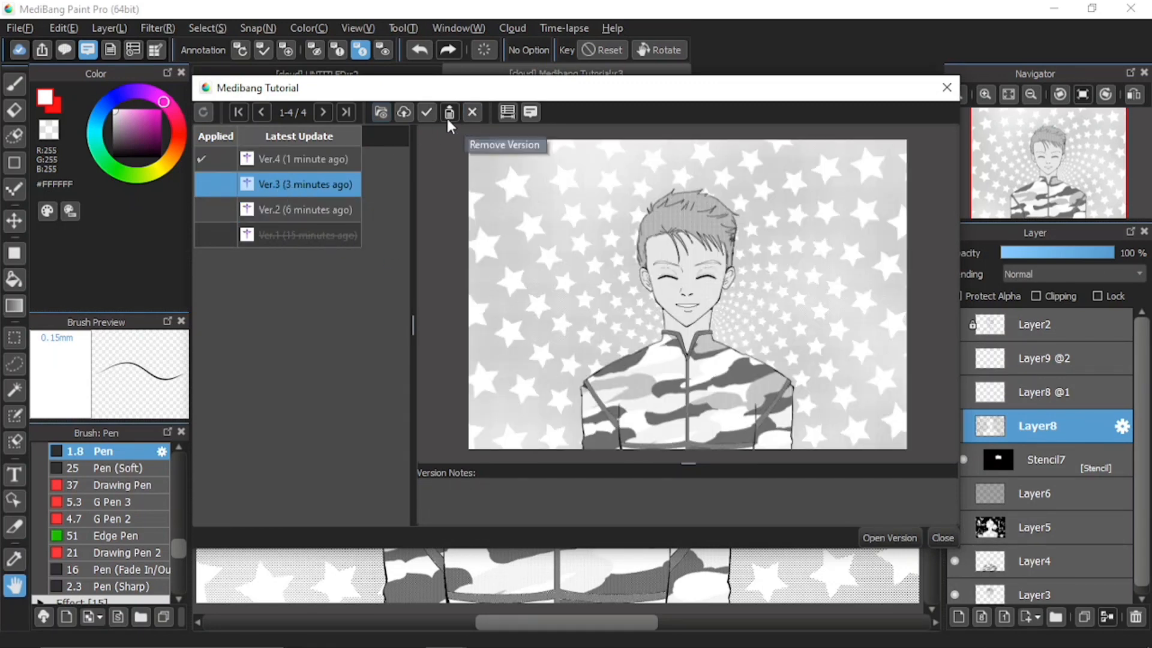
{"action": "left_click", "coordinate": [425, 117]}
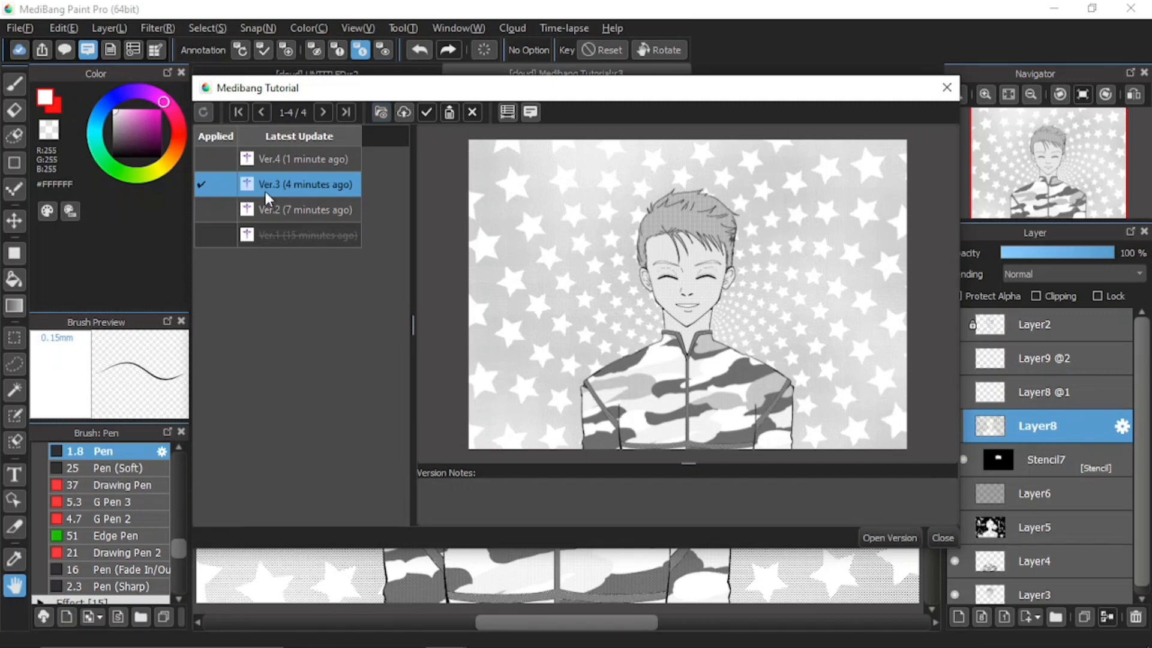
{"action": "left_click", "coordinate": [213, 153]}
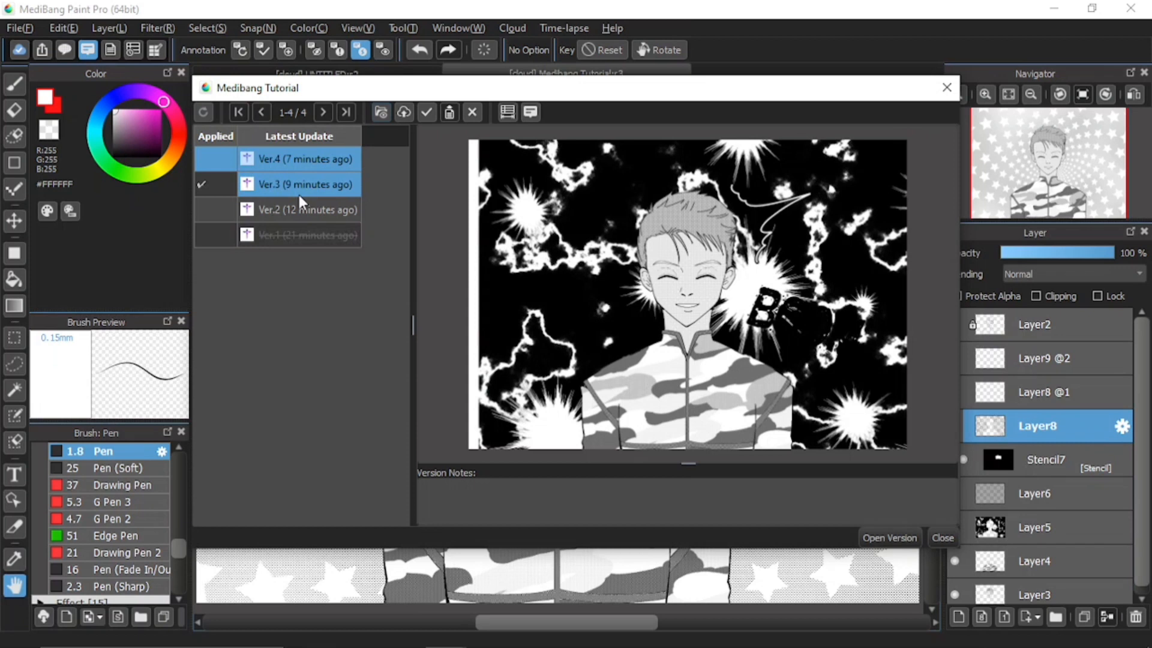
Enable editing of the Version Notes field in the version history
{"action": "mouse_move", "coordinate": [299, 197]}
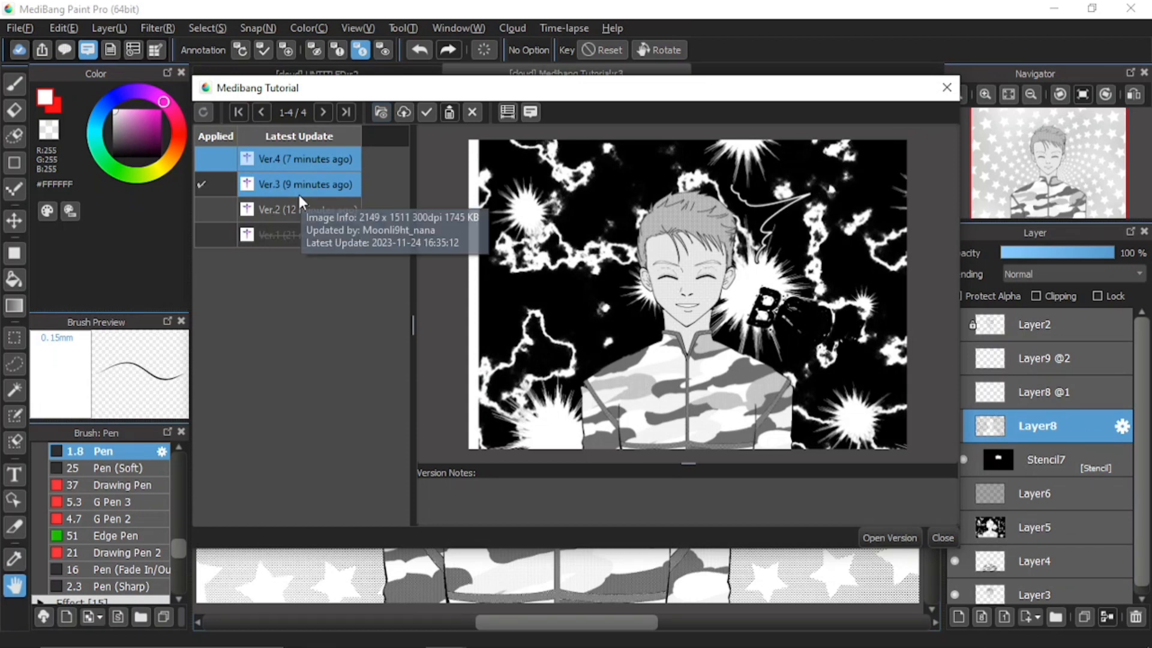
{"action": "left_click", "coordinate": [451, 111]}
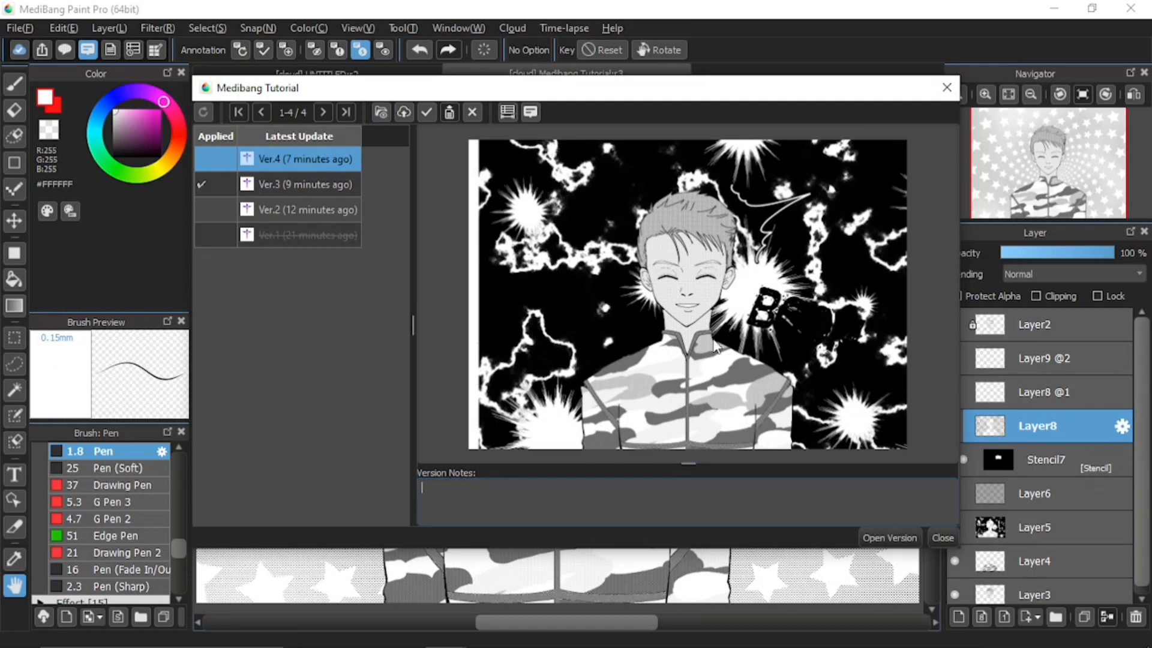
Write 'I changed the background and remove the item materials' as Ver.3's note and upload it
{"action": "left_click", "coordinate": [297, 183]}
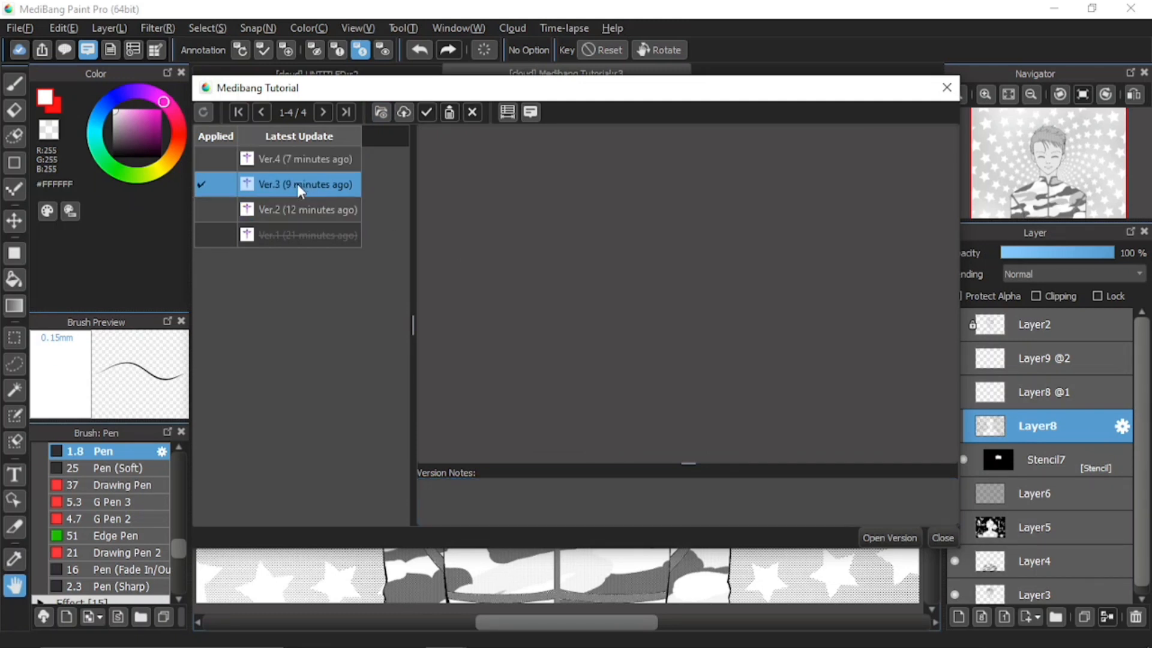
{"action": "left_click", "coordinate": [488, 514]}
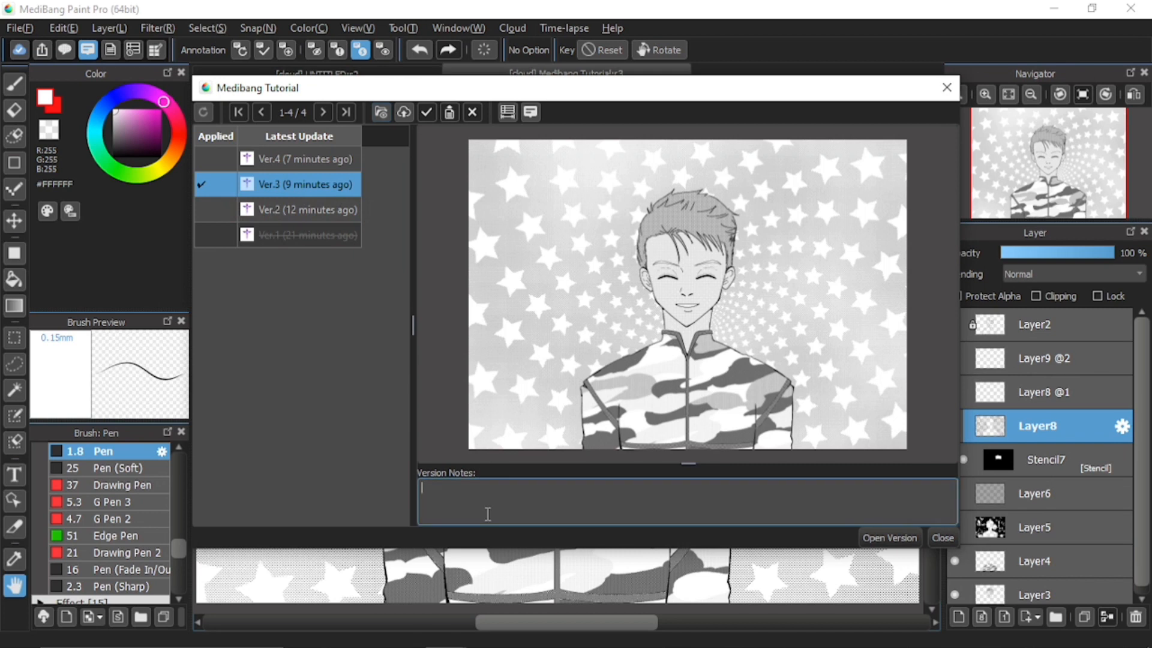
{"action": "type", "text": "I changed the background"}
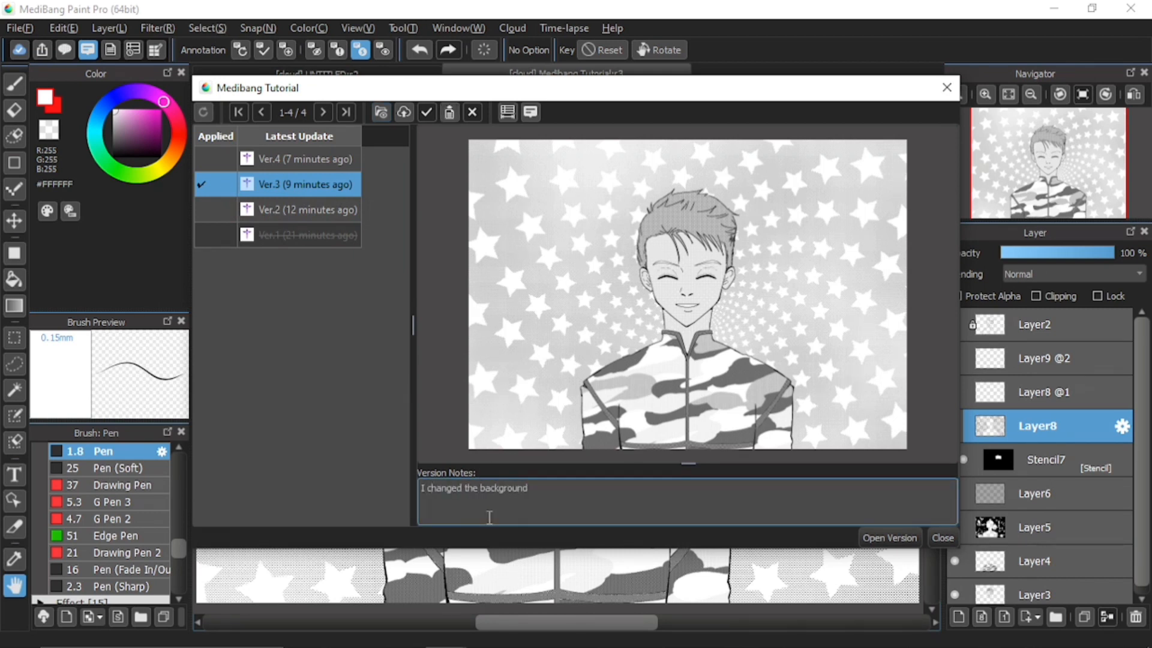
{"action": "type", "text": " and remove the item materials"}
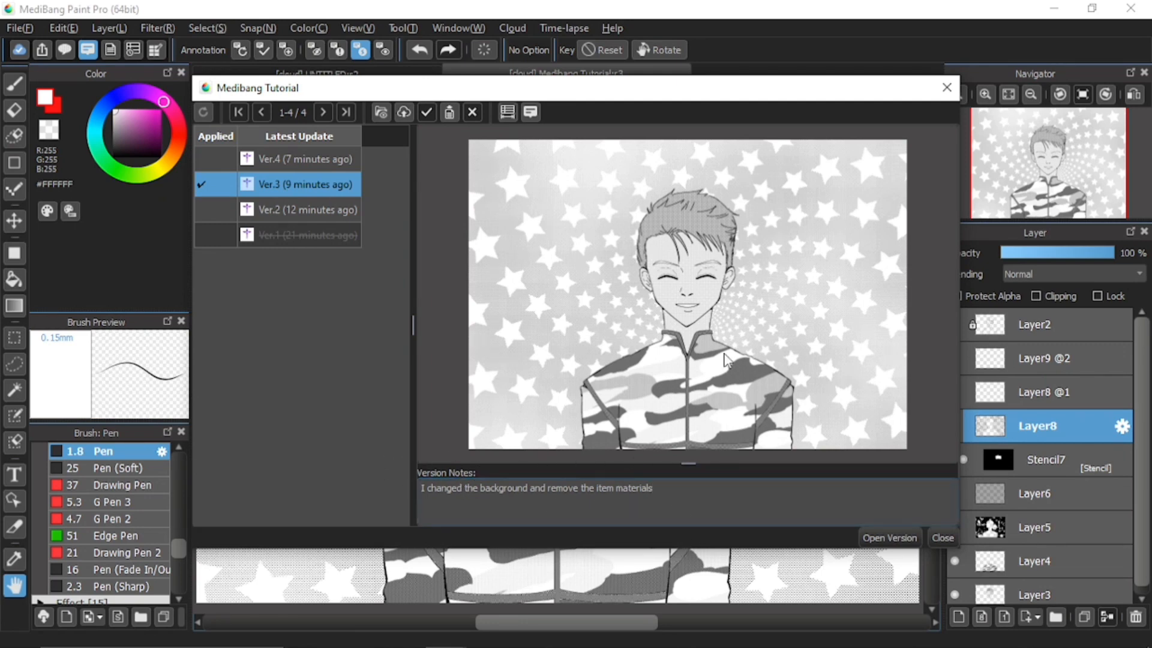
{"action": "left_click", "coordinate": [448, 112]}
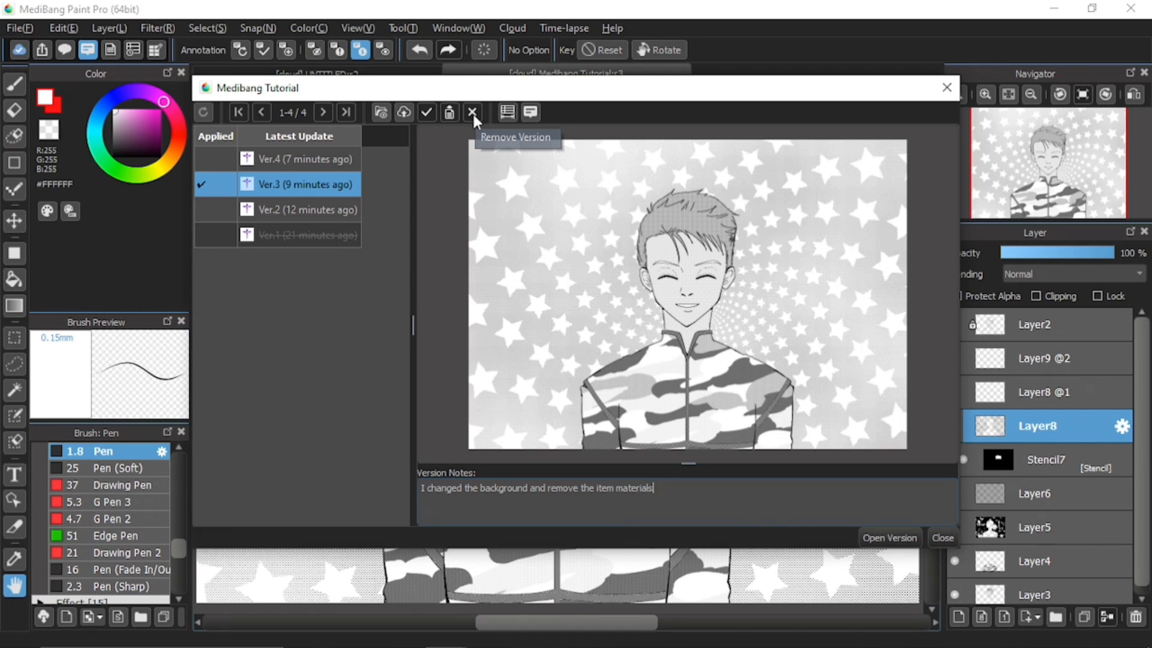
Remove Ver.4 from the cloud project, confirming the deletion
{"action": "left_click", "coordinate": [287, 161]}
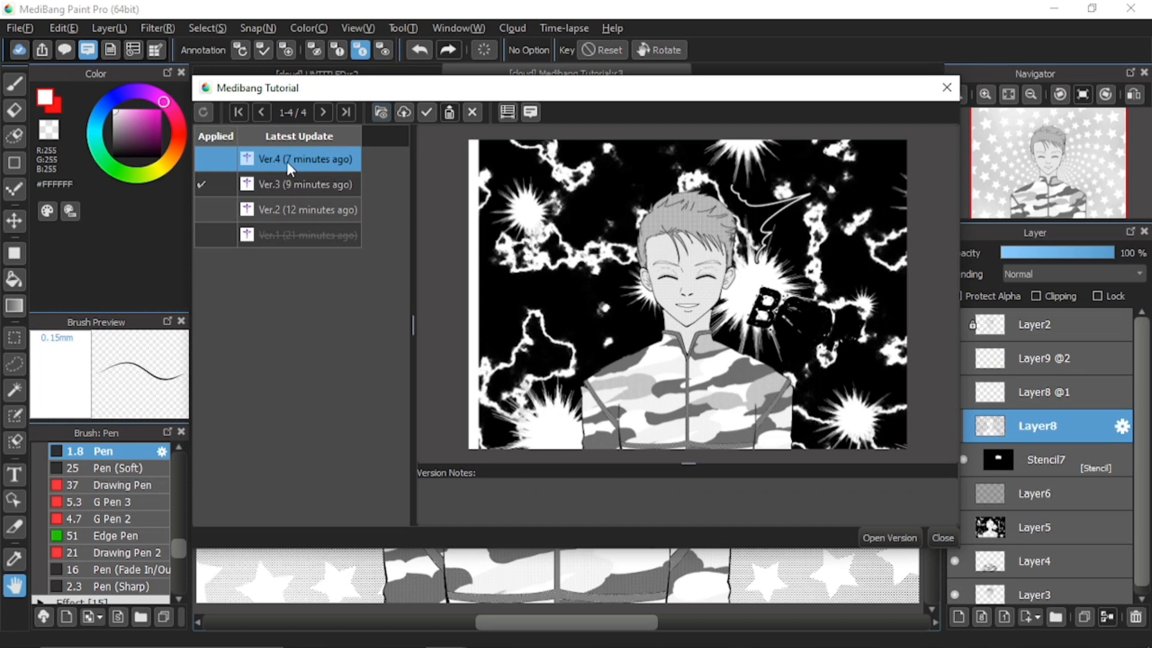
{"action": "left_click", "coordinate": [474, 112]}
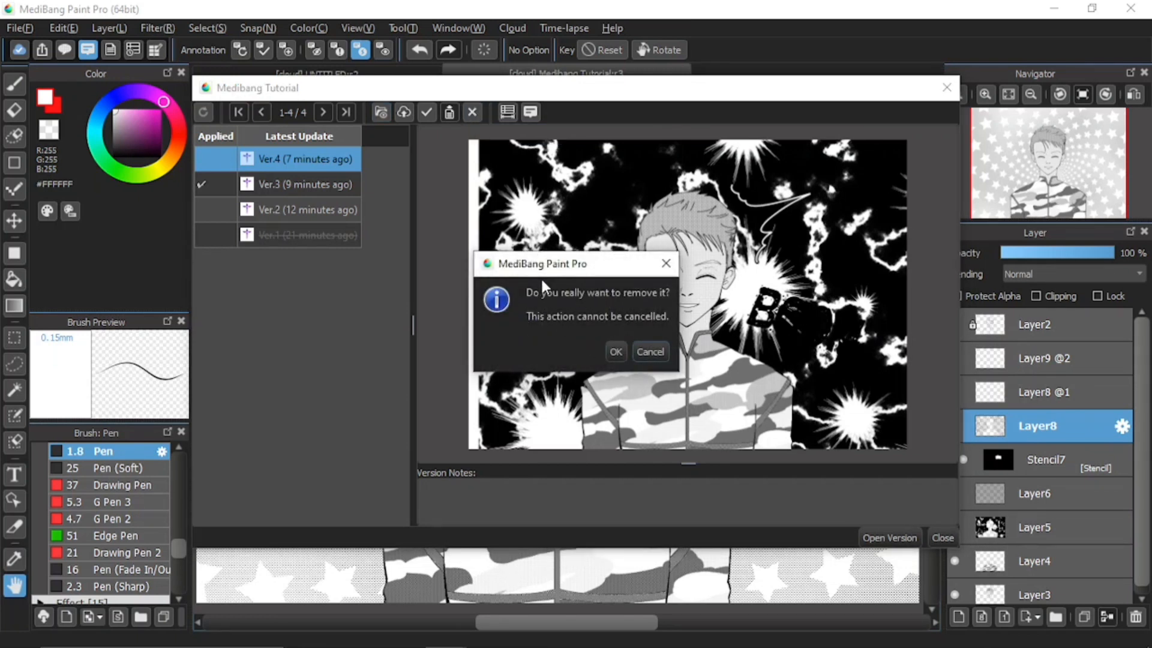
{"action": "left_click", "coordinate": [615, 356]}
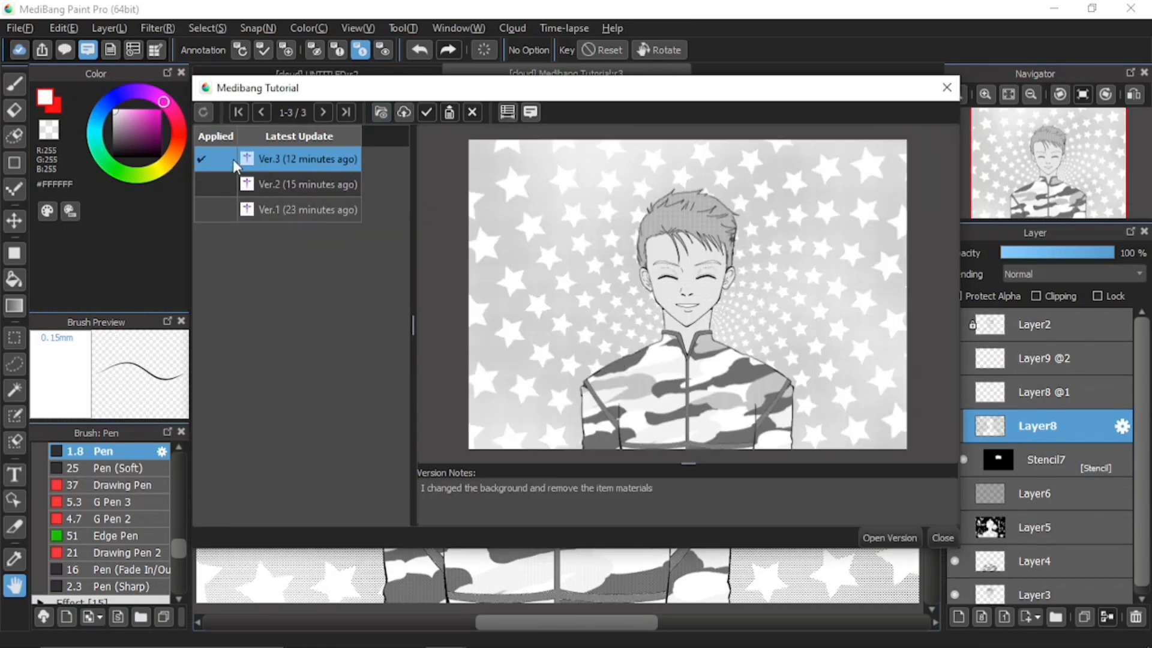
Switch the version list to the detailed table with dates, sizes, dimensions and colour modes
{"action": "mouse_move", "coordinate": [251, 183]}
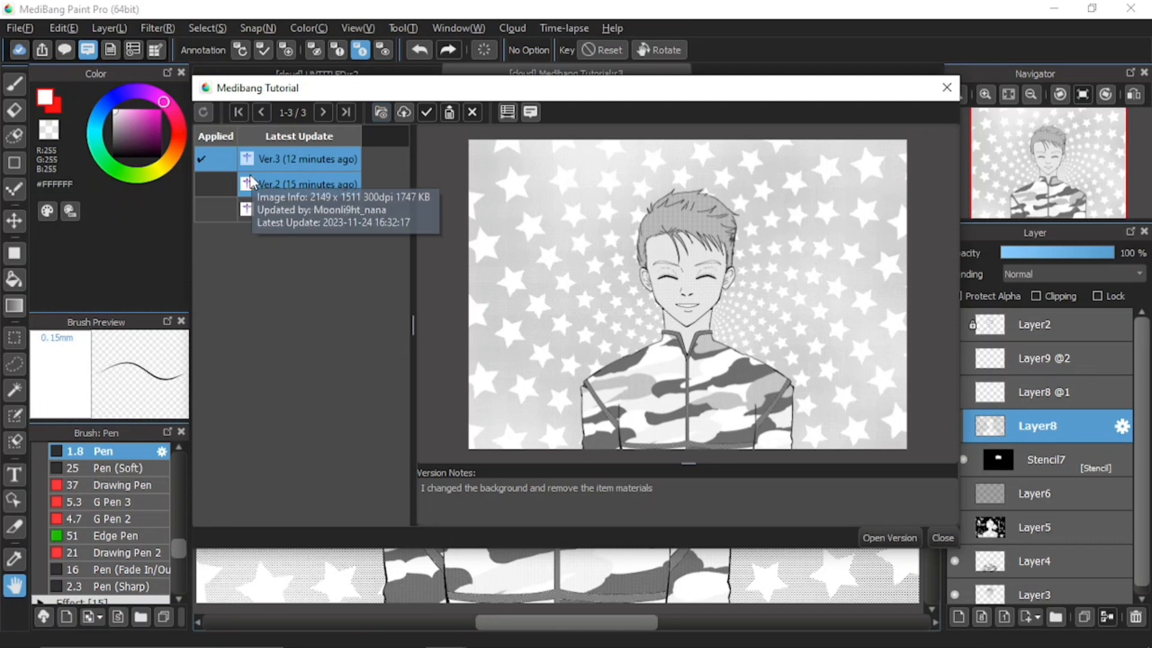
{"action": "left_click", "coordinate": [508, 112]}
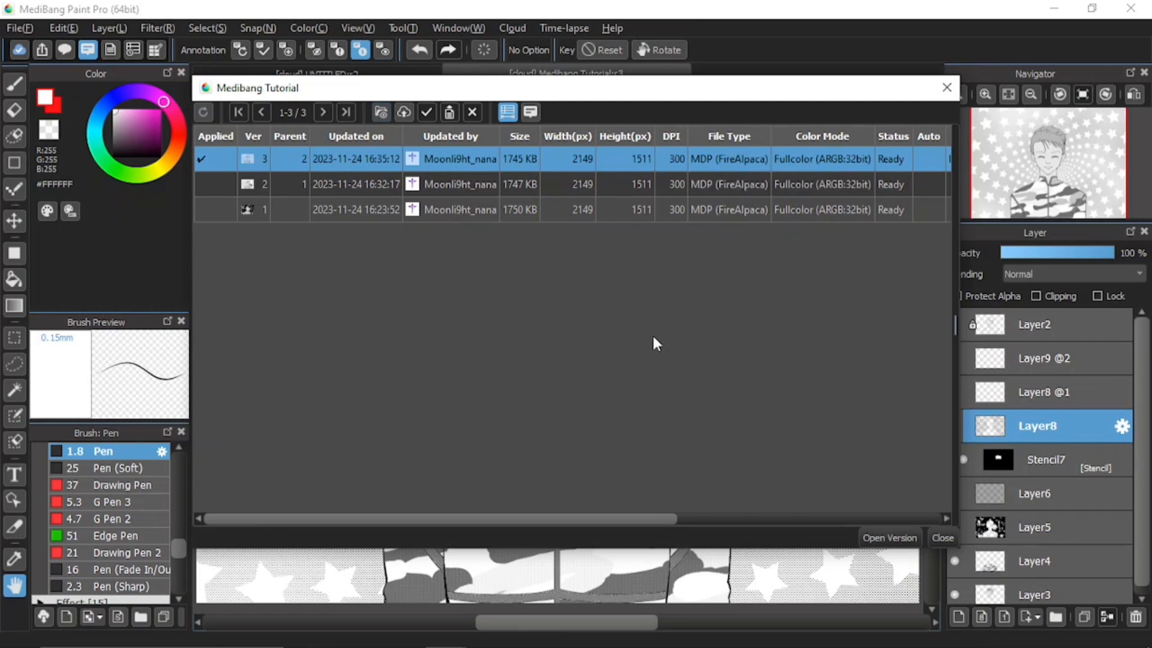
Scroll the table to check the notes column, then restore the compact list with preview
{"action": "left_click_drag", "start_coordinate": [594, 517], "coordinate": [751, 517]}
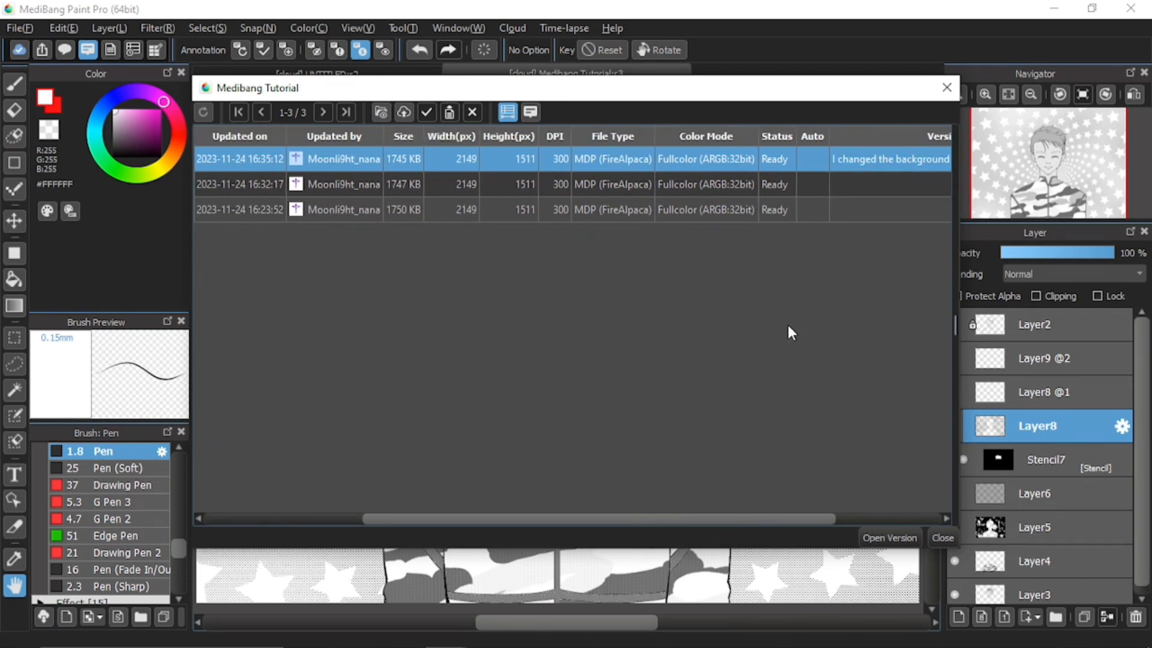
{"action": "left_click_drag", "start_coordinate": [625, 520], "coordinate": [481, 524]}
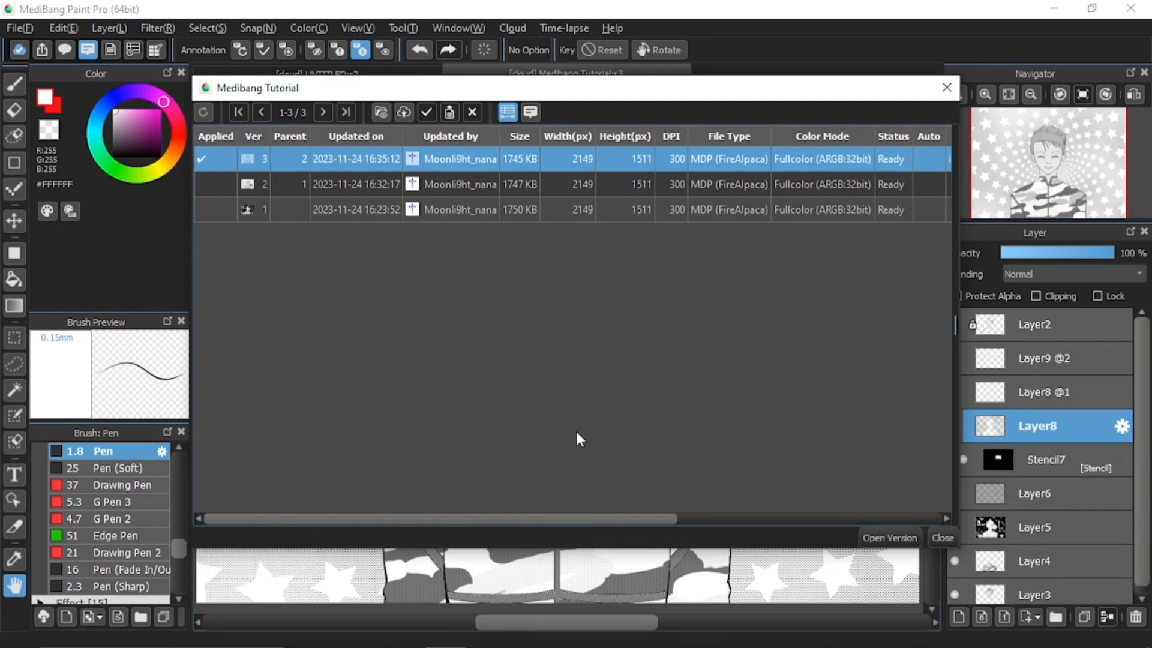
{"action": "left_click", "coordinate": [506, 120]}
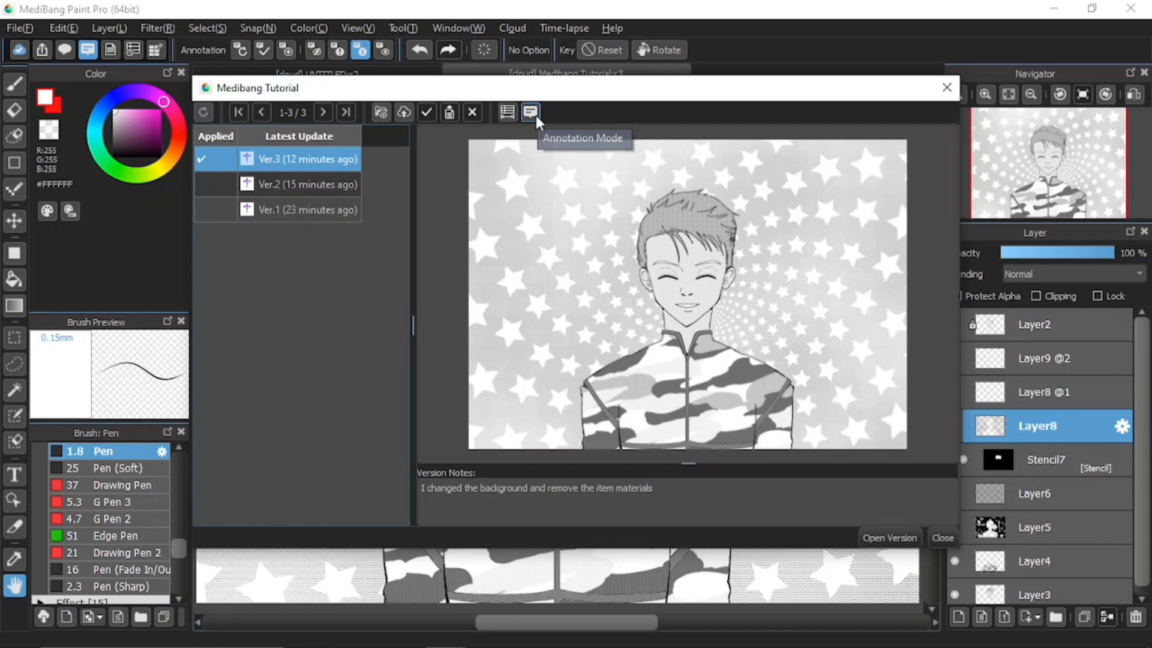
Enable annotation mode in the version window to reveal the comments on Ver.3
{"action": "left_click", "coordinate": [535, 115]}
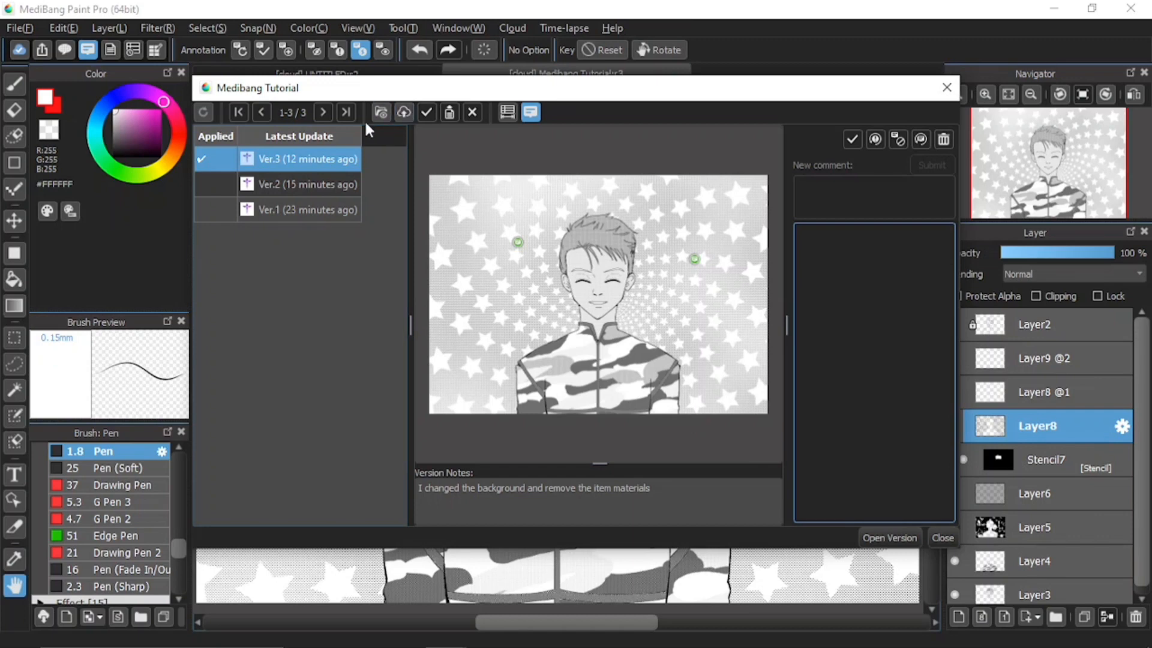
Import Tutorial Video from the Desktop as new cloud version Ver.4, then check Ver.1's details
{"action": "left_click", "coordinate": [405, 113]}
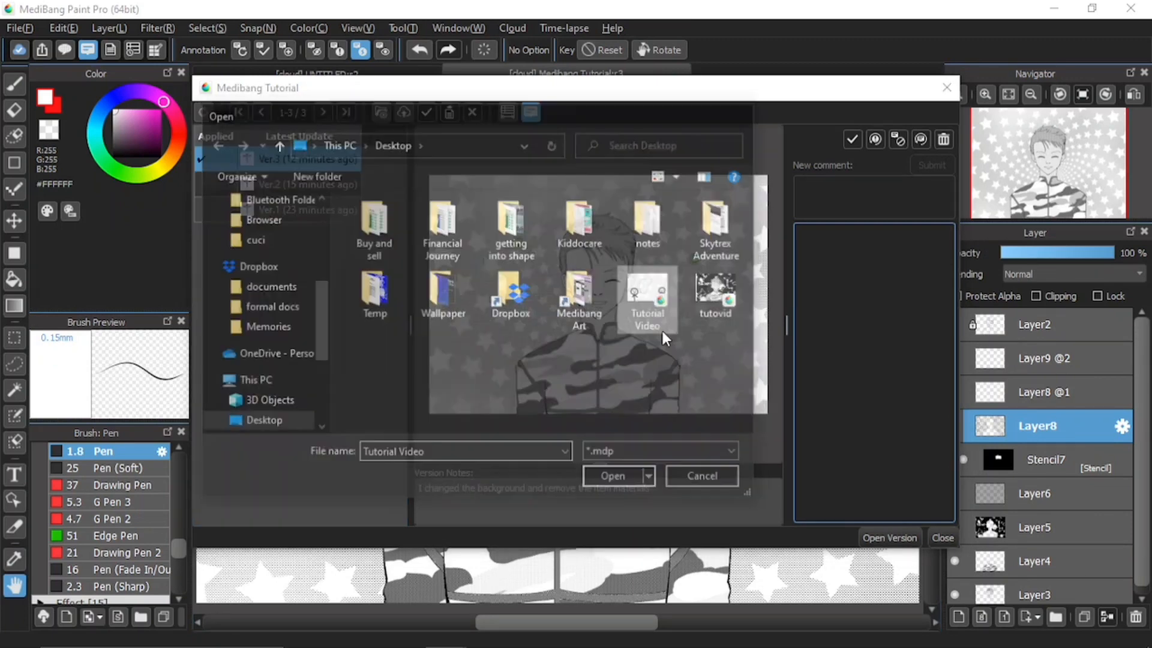
{"action": "double_click", "coordinate": [661, 329]}
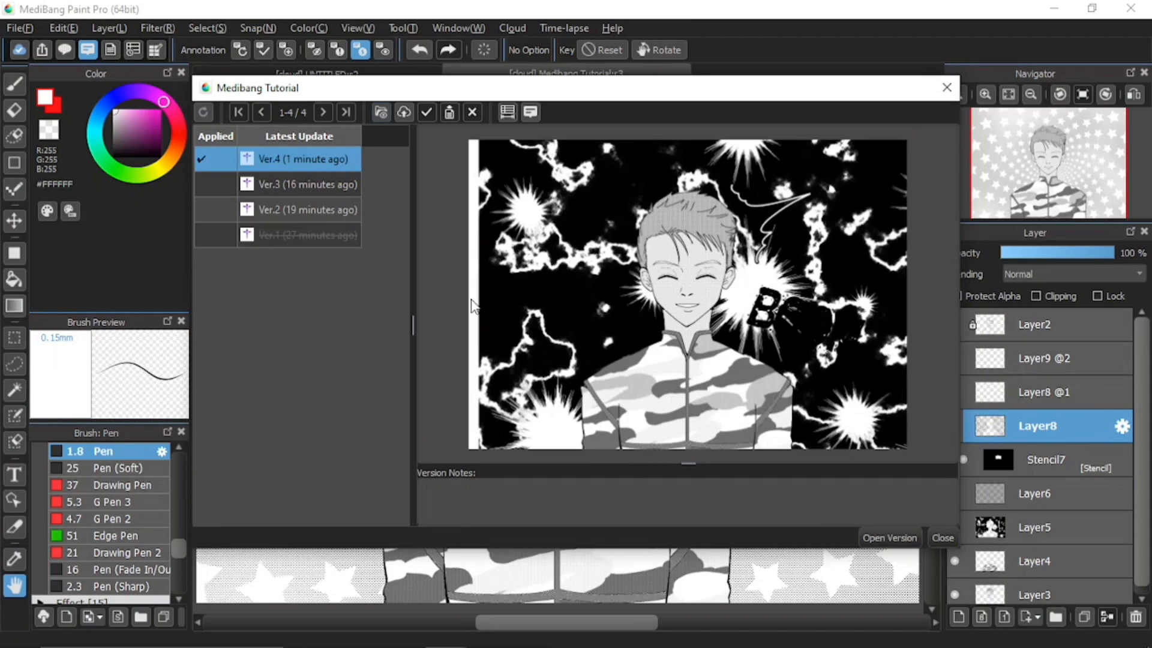
{"action": "left_click", "coordinate": [296, 242]}
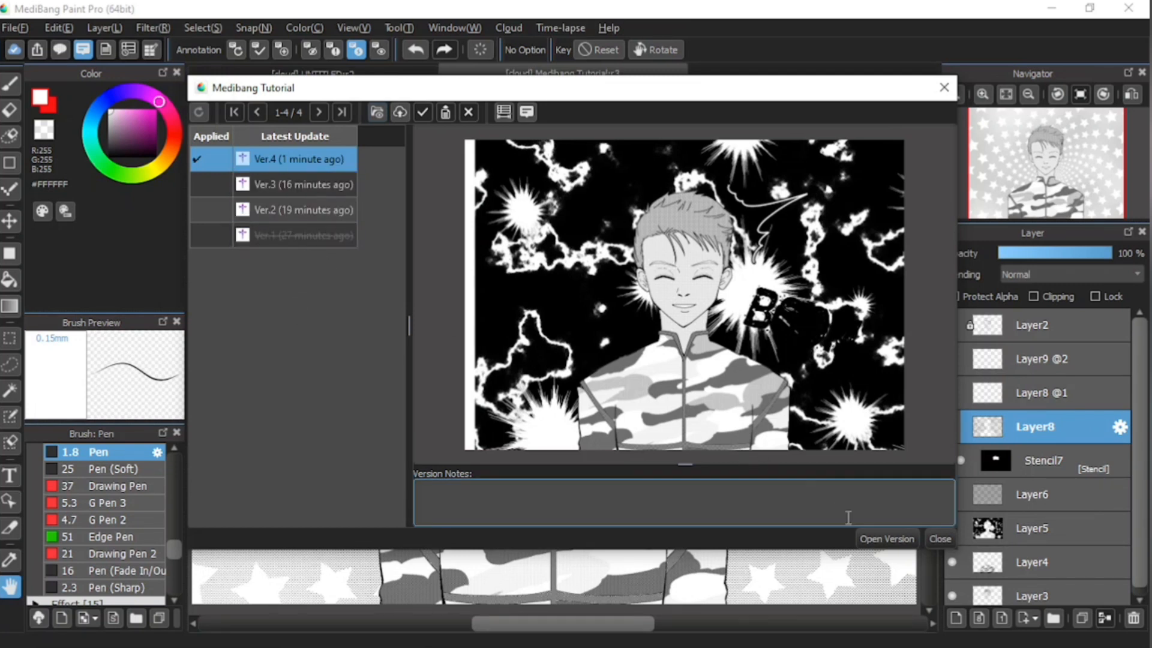
Close the version manager and display the Medibang Tutorial project details showing Applied Version 4
{"action": "left_click", "coordinate": [940, 539]}
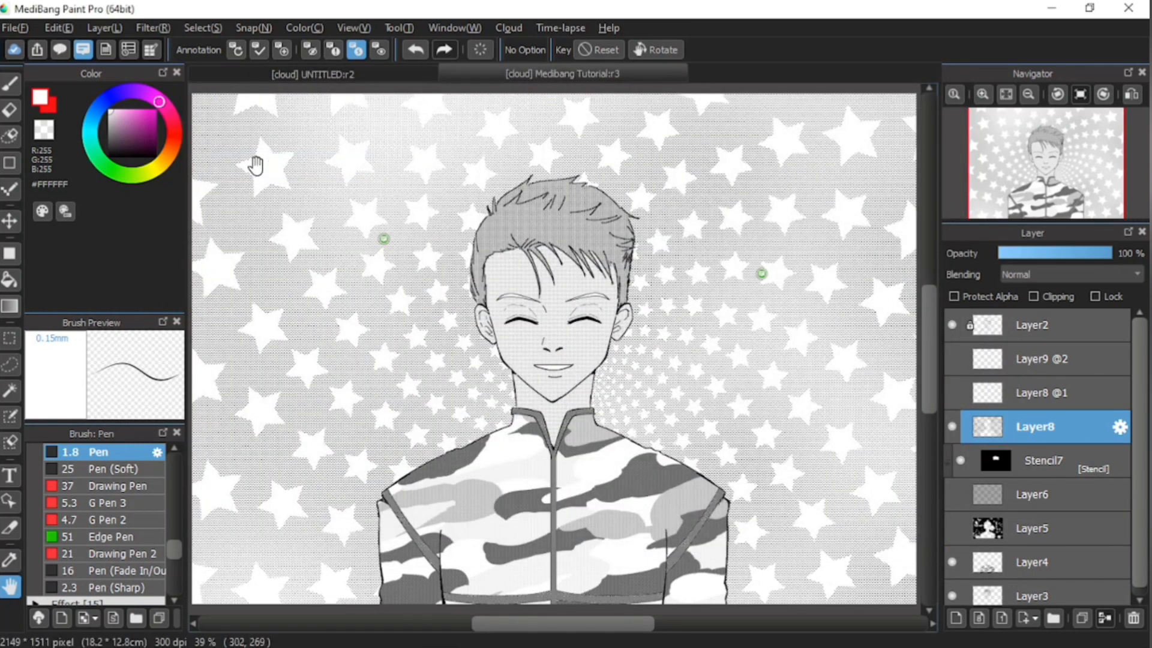
{"action": "left_click", "coordinate": [102, 50]}
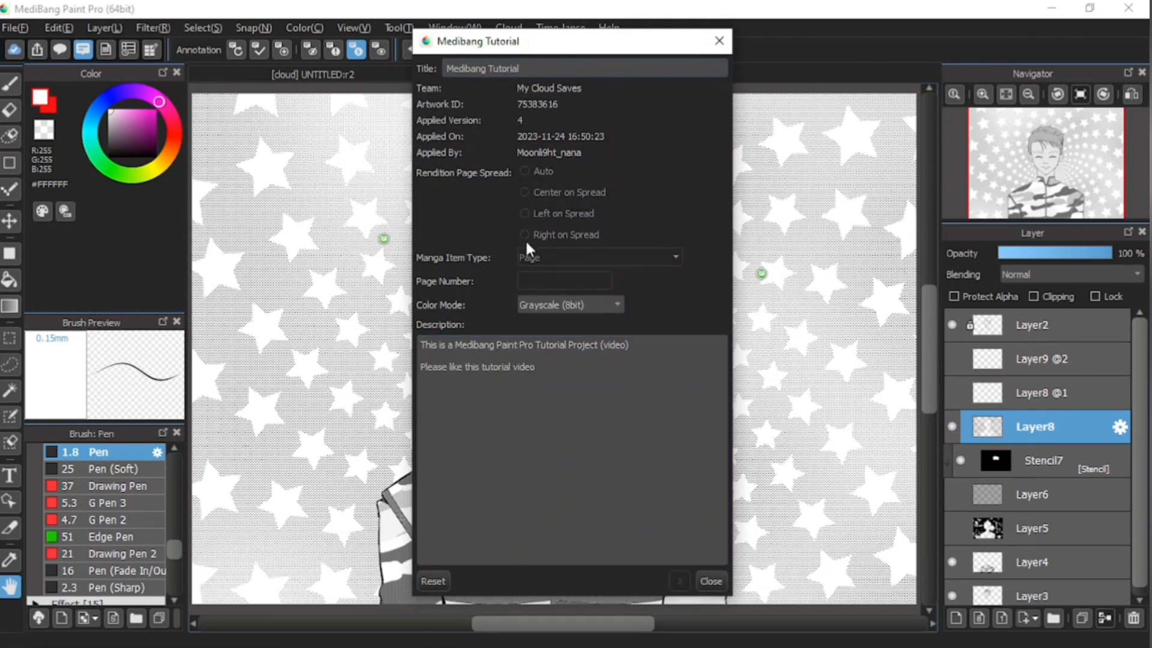